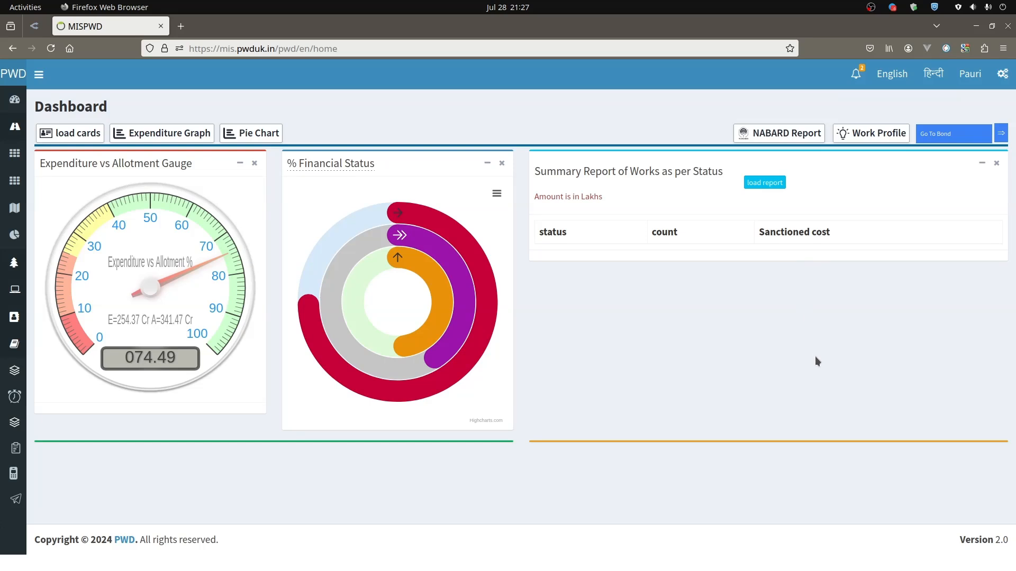
Open the page for managing data filters from the general settings.
{"action": "left_click", "coordinate": [1004, 76]}
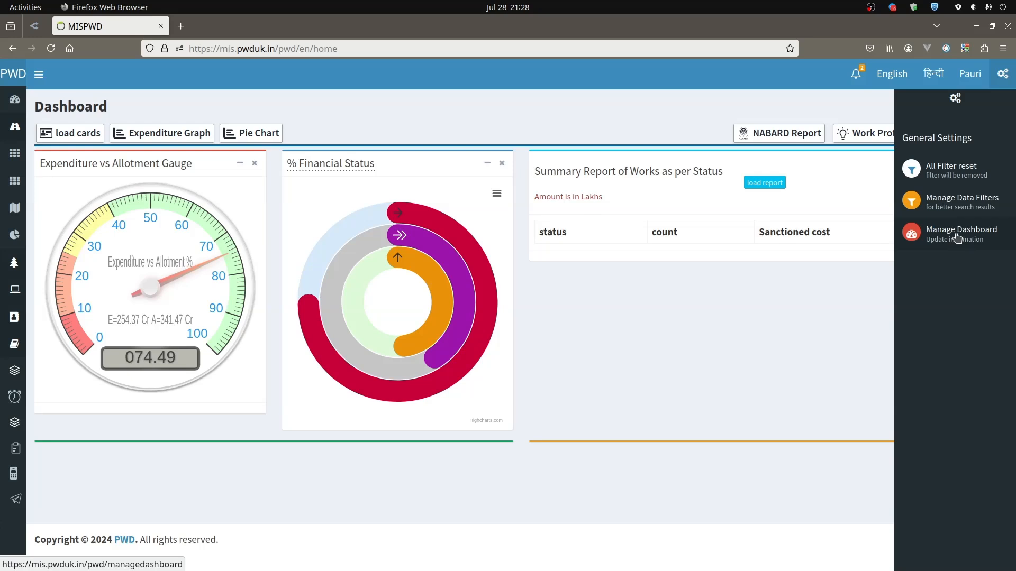
{"action": "left_click", "coordinate": [964, 203]}
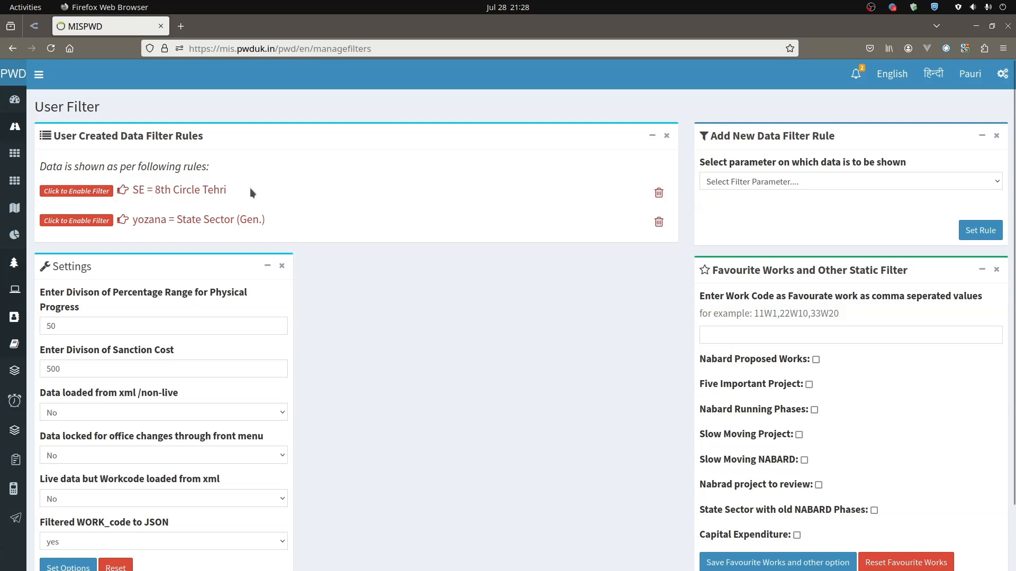
Enable the SE = 8th Circle Tehri filter rule and disable it again.
{"action": "left_click", "coordinate": [70, 196]}
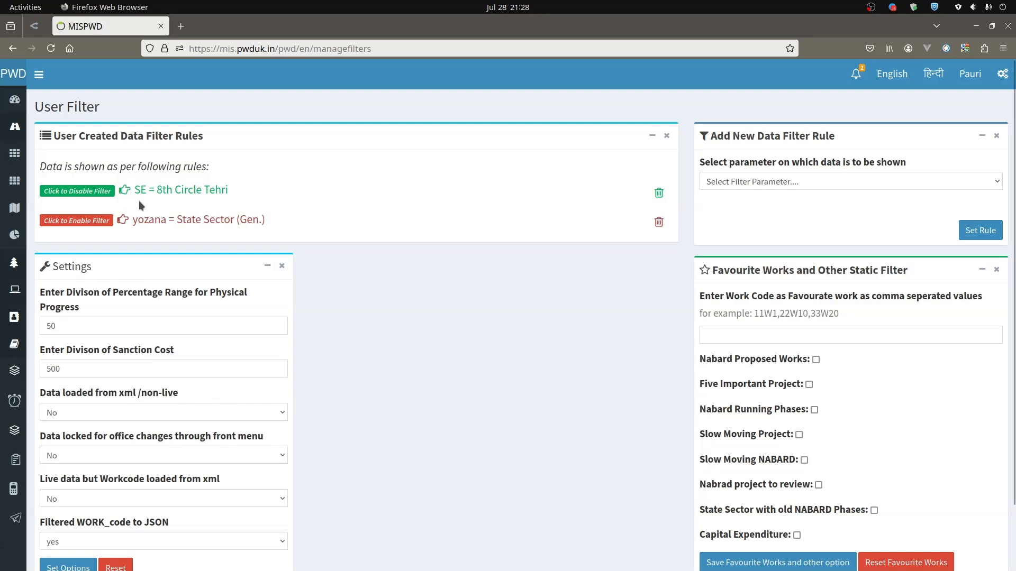
{"action": "left_click", "coordinate": [99, 194]}
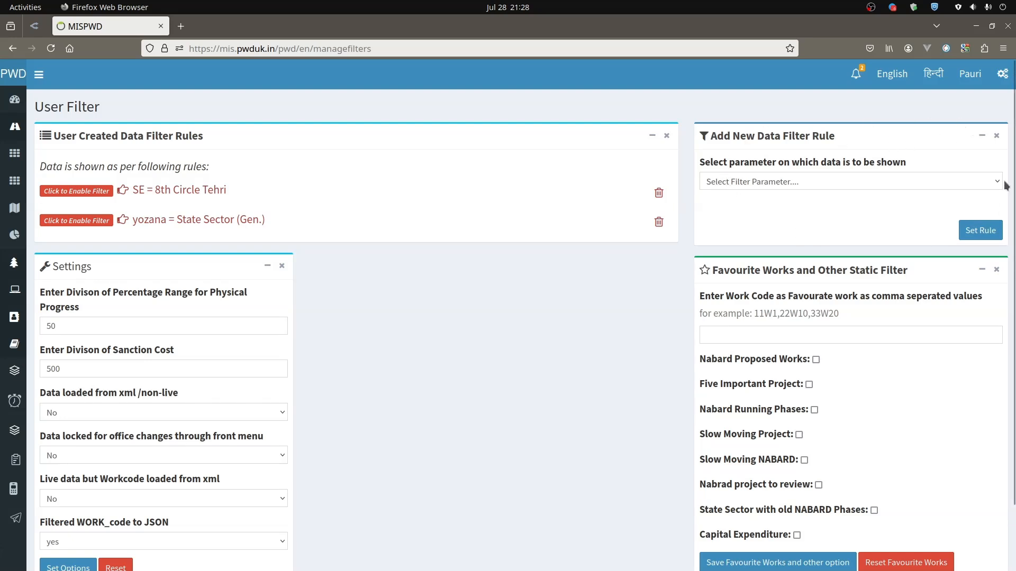
{"action": "scroll", "coordinate": [693, 189], "scroll_direction": "down", "scroll_amount": 2}
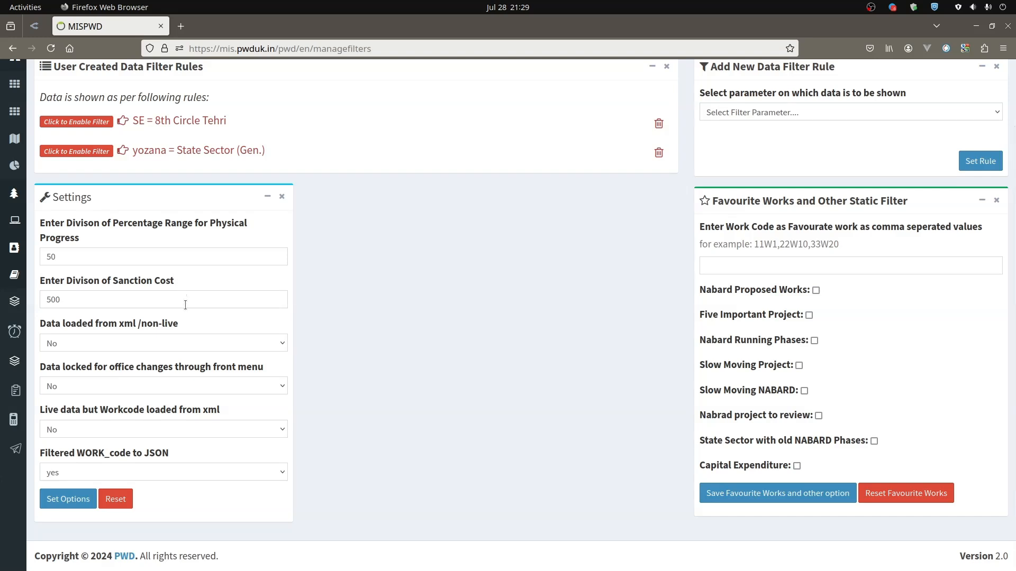
{"action": "scroll", "coordinate": [185, 305], "scroll_direction": "up", "scroll_amount": 2}
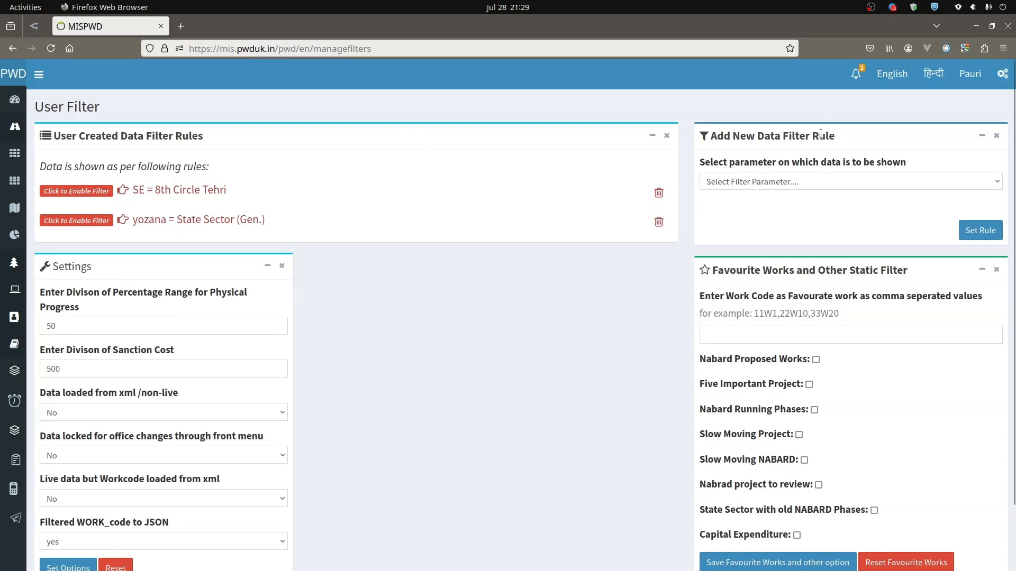
Add a new data filter rule with parameter yozana, operation = and value State Sector (Gen.).
{"action": "left_click", "coordinate": [824, 181]}
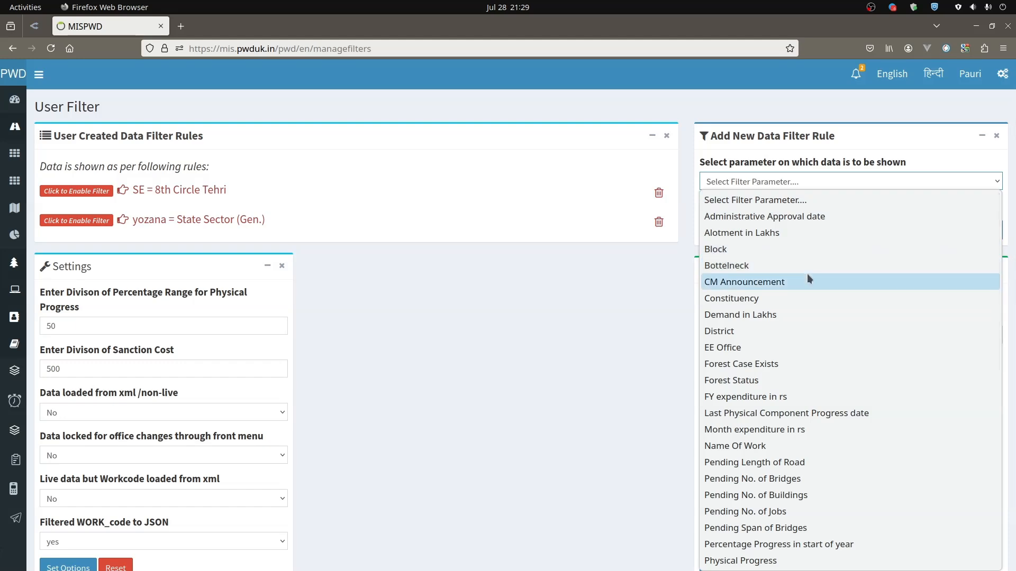
{"action": "scroll", "coordinate": [808, 276], "scroll_direction": "down", "scroll_amount": 10}
{"action": "scroll", "coordinate": [808, 280], "scroll_direction": "up", "scroll_amount": 10}
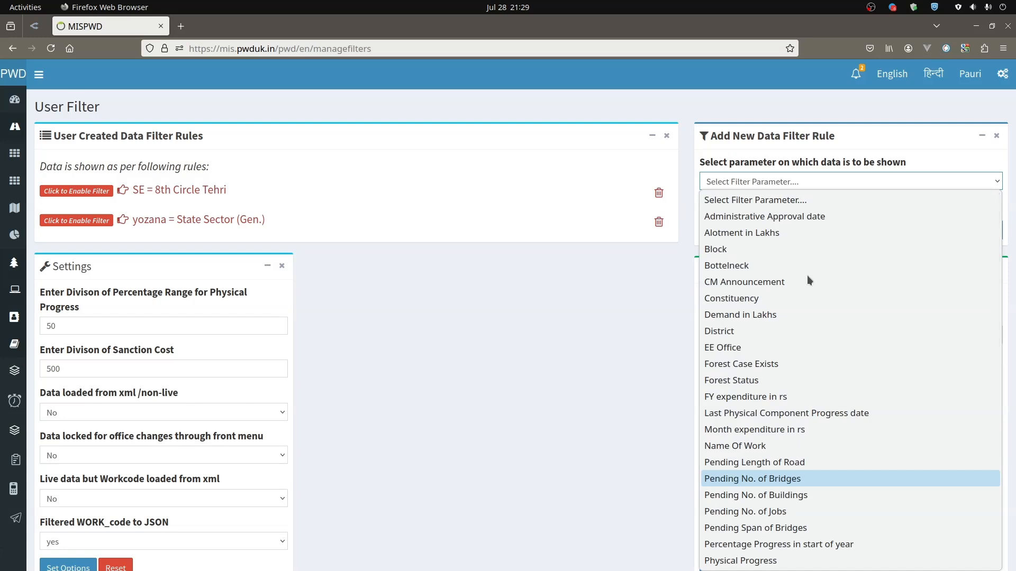
{"action": "scroll", "coordinate": [808, 280], "scroll_direction": "down", "scroll_amount": 10}
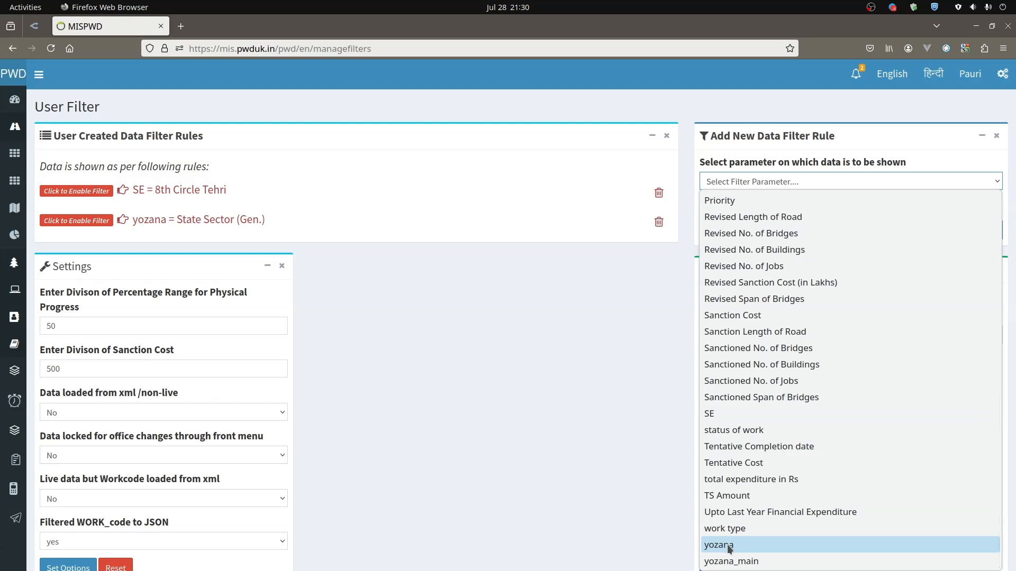
{"action": "left_click", "coordinate": [730, 549]}
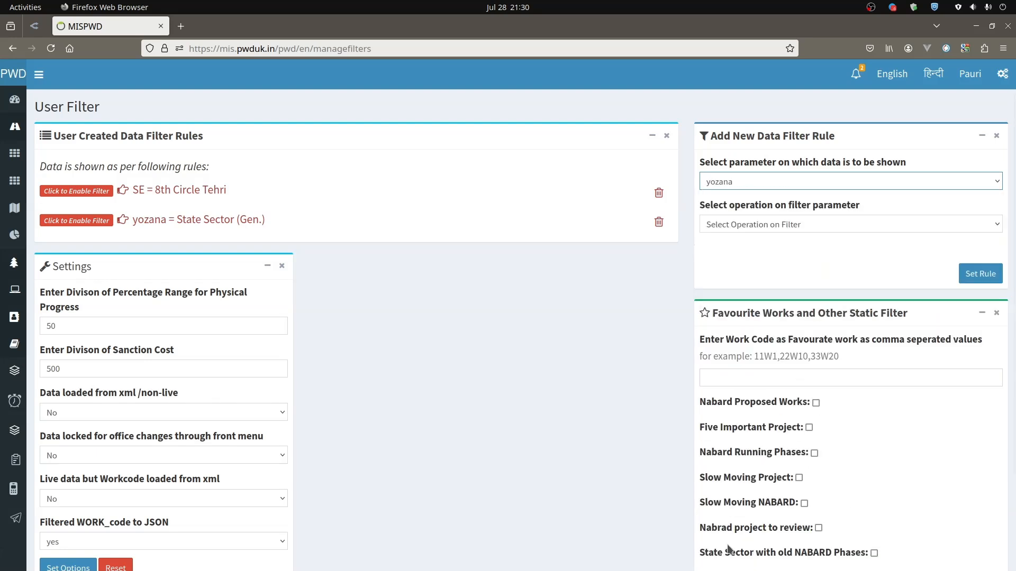
{"action": "left_click", "coordinate": [763, 224]}
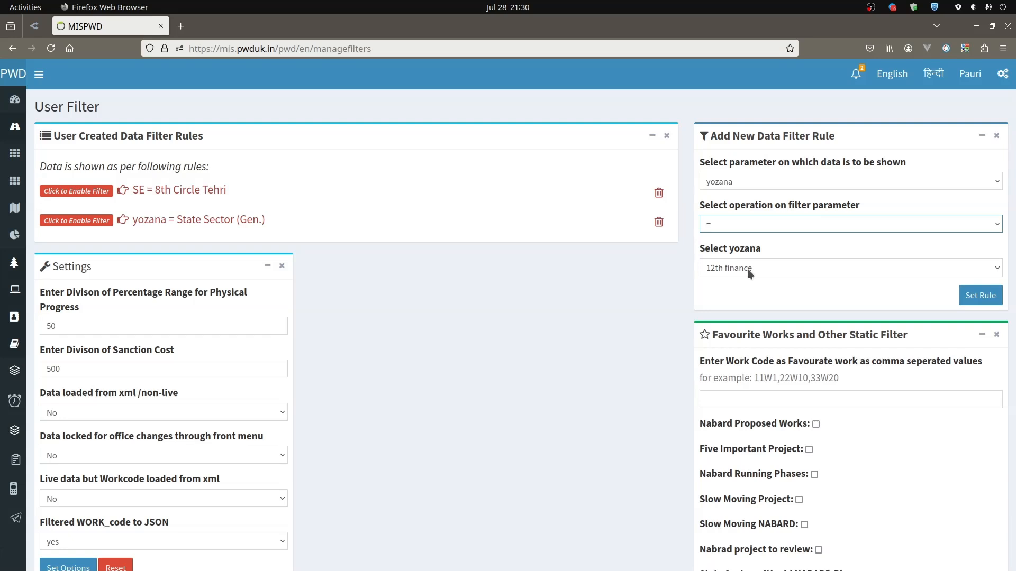
{"action": "left_click", "coordinate": [749, 271]}
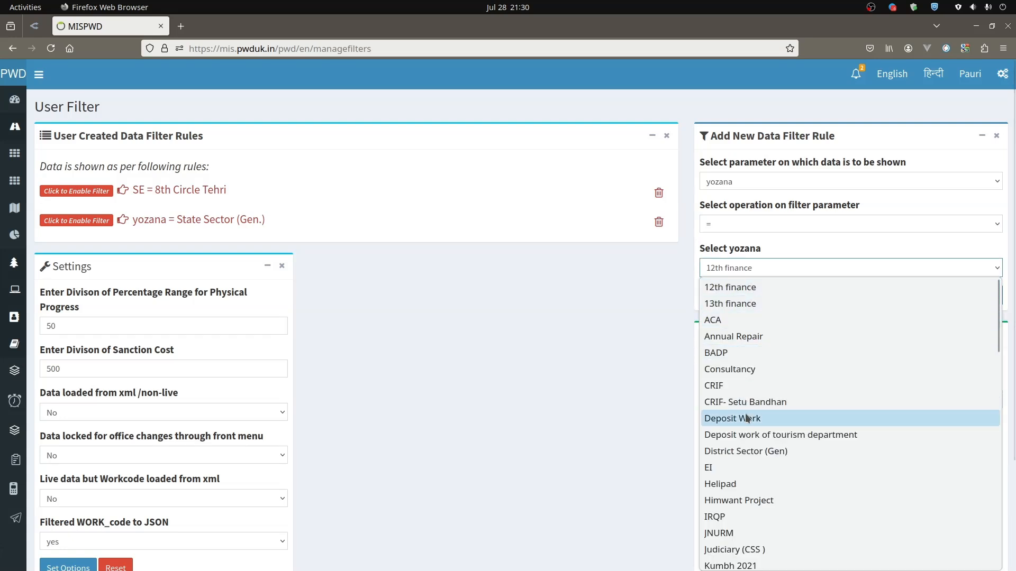
{"action": "scroll", "coordinate": [746, 418], "scroll_direction": "down", "scroll_amount": 15}
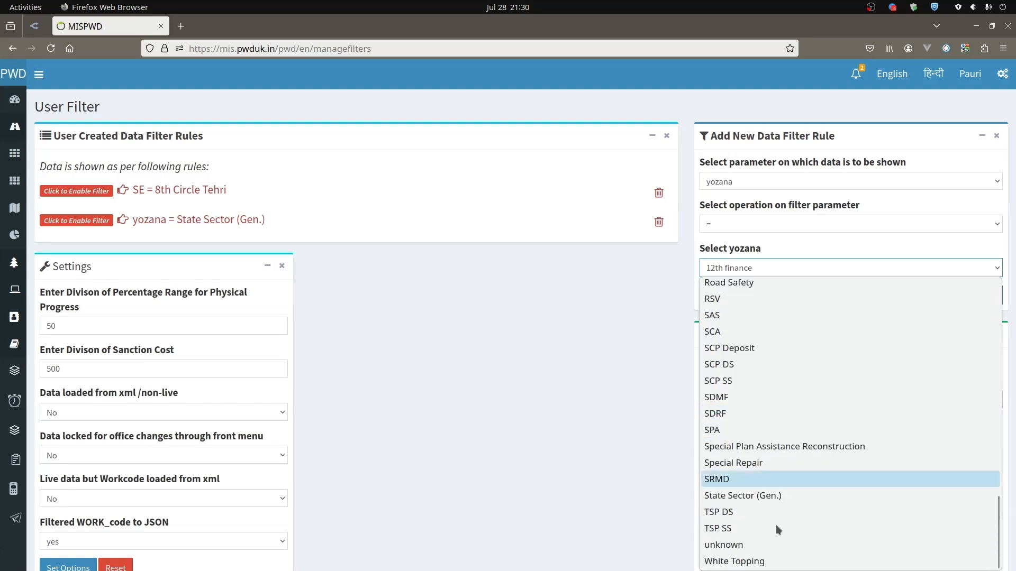
{"action": "left_click", "coordinate": [764, 495]}
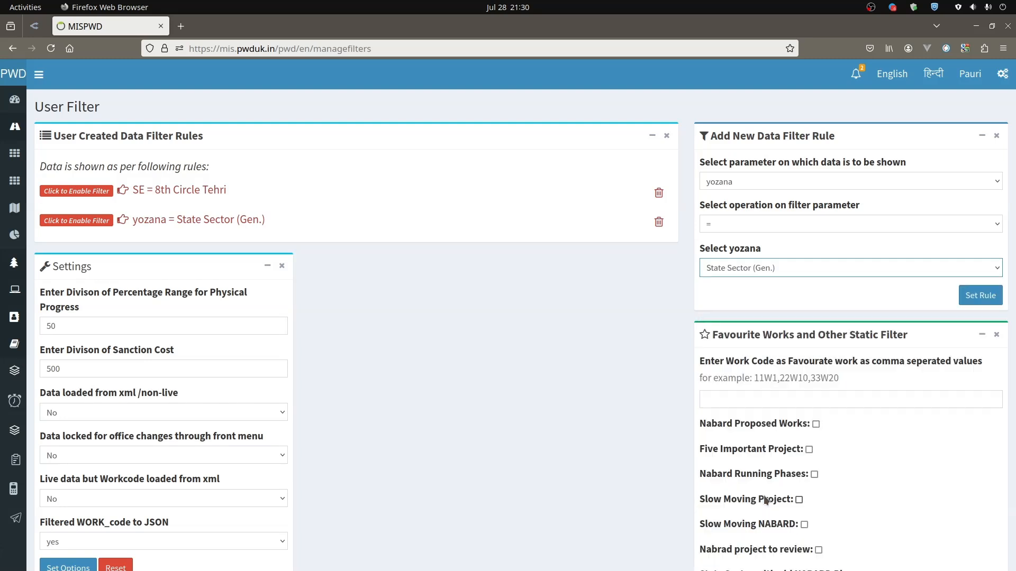
{"action": "left_click", "coordinate": [989, 296]}
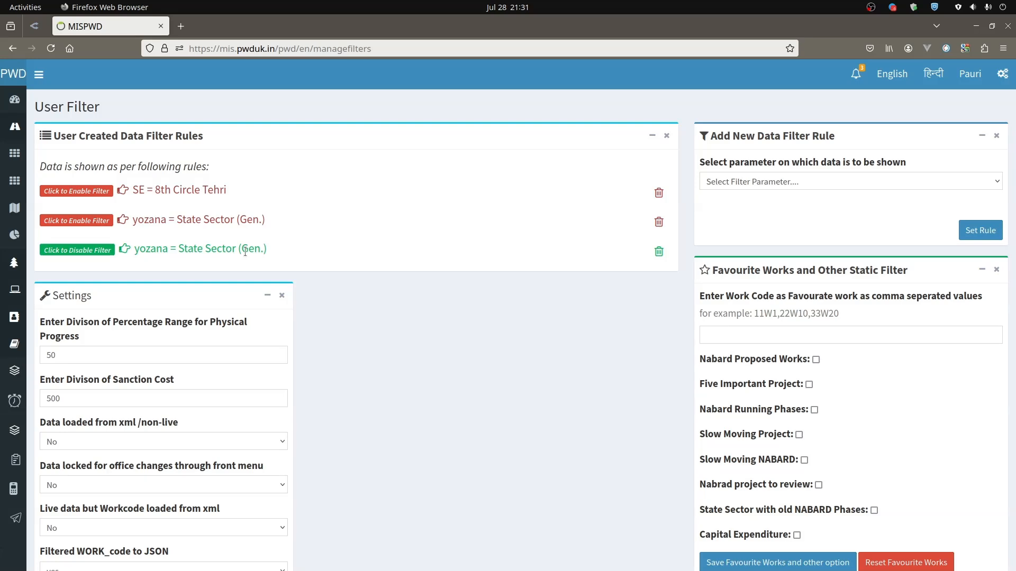
{"action": "left_click", "coordinate": [716, 179]}
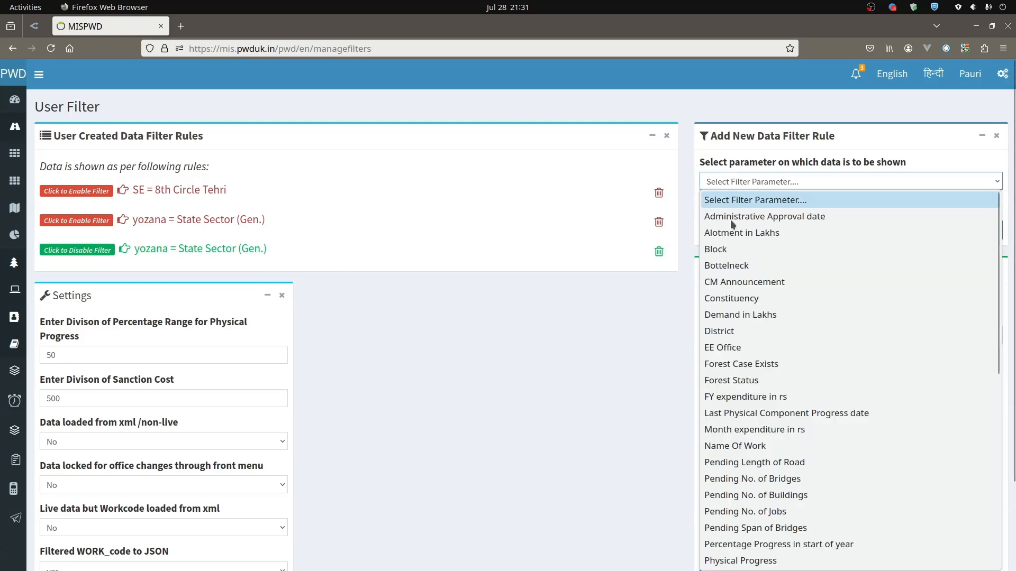
{"action": "scroll", "coordinate": [755, 383], "scroll_direction": "down", "scroll_amount": 5}
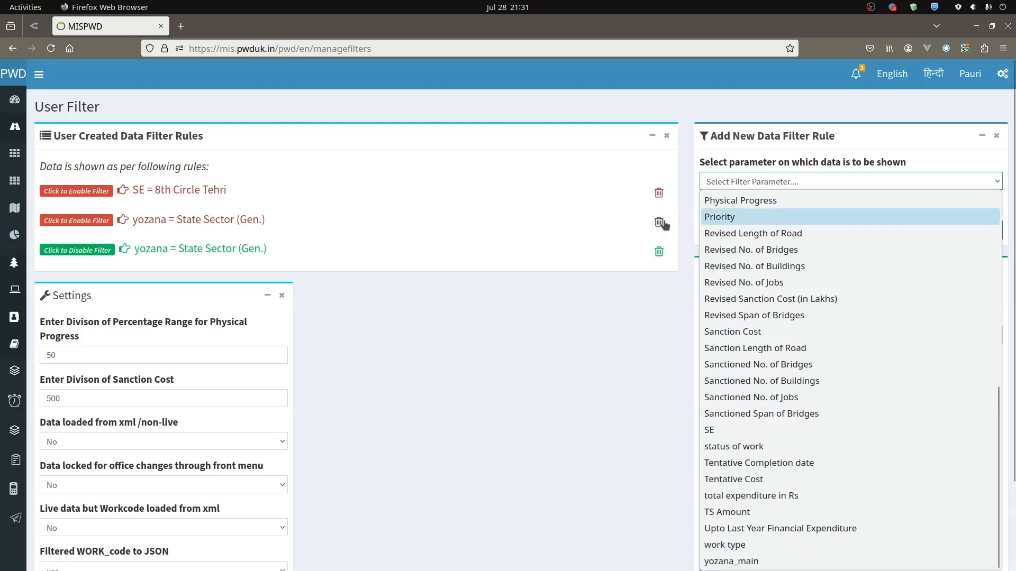
{"action": "left_click", "coordinate": [660, 223]}
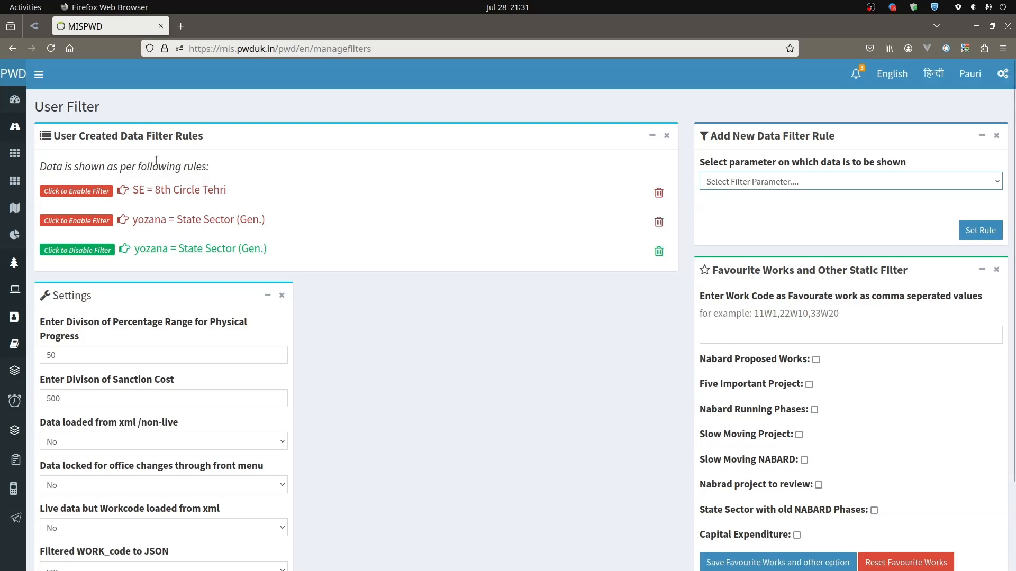
Reload the page and delete the disabled duplicate of the yozana = State Sector (Gen.) rule.
{"action": "left_click", "coordinate": [55, 47]}
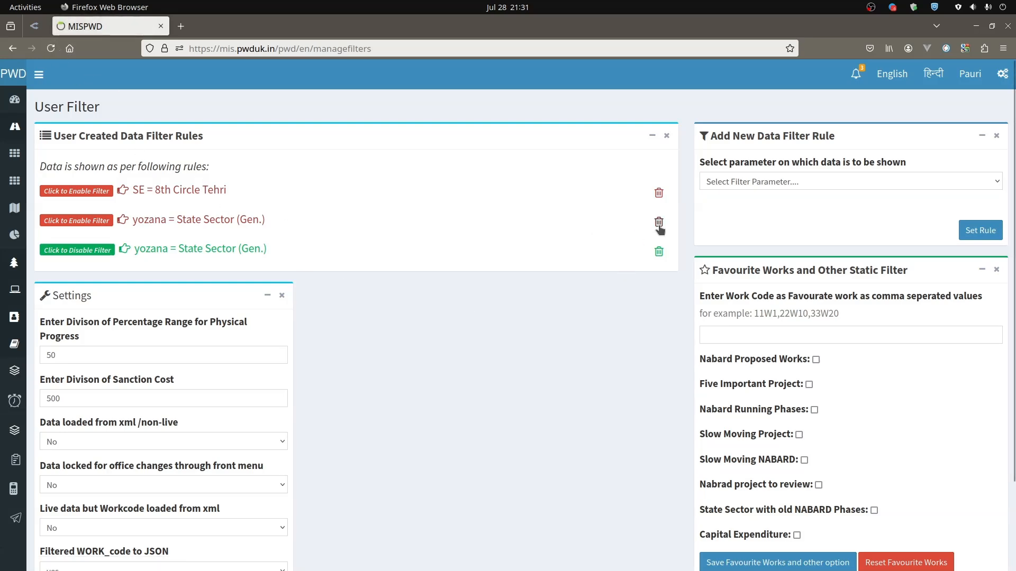
{"action": "left_click", "coordinate": [659, 222]}
{"action": "left_click", "coordinate": [628, 336]}
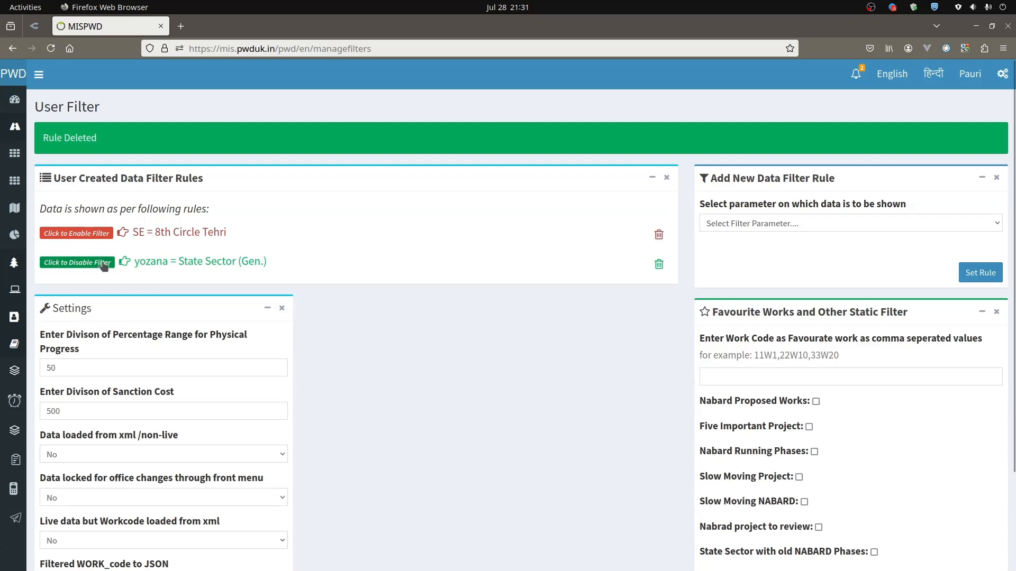
Load the work cards on the dashboard and group them by Yojana and by SE Office.
{"action": "left_click", "coordinate": [15, 100]}
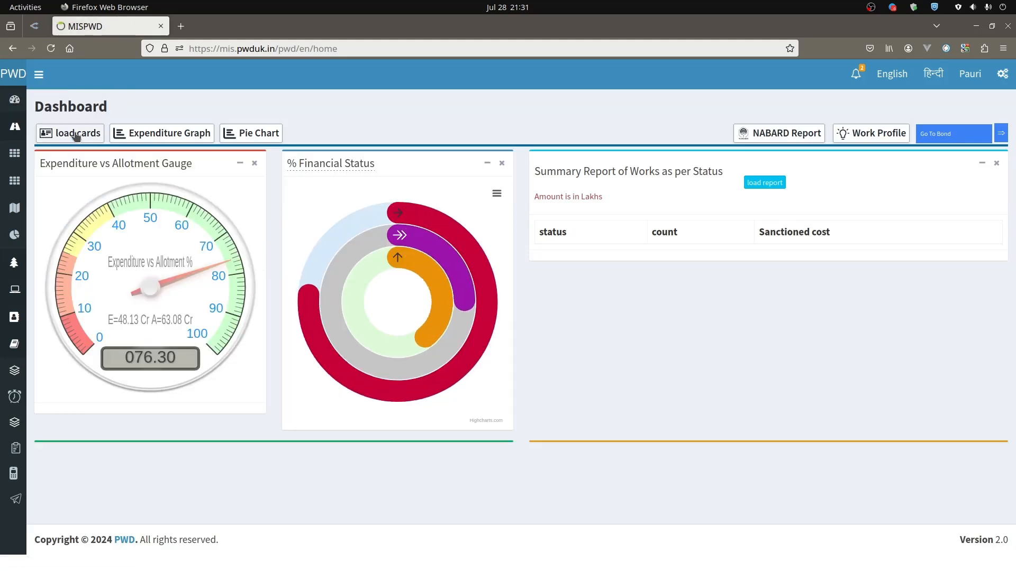
{"action": "left_click", "coordinate": [76, 134]}
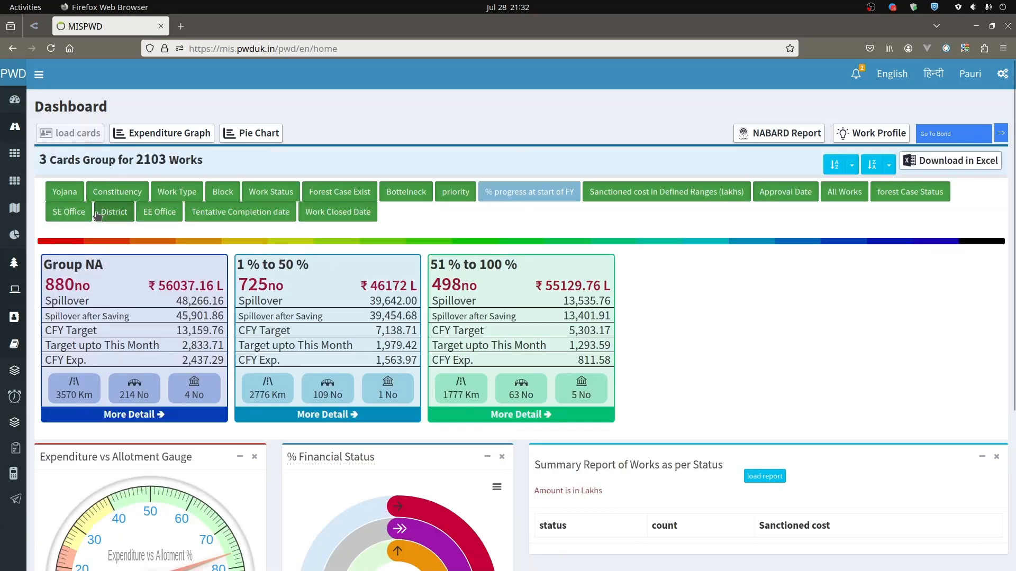
{"action": "left_click", "coordinate": [73, 197]}
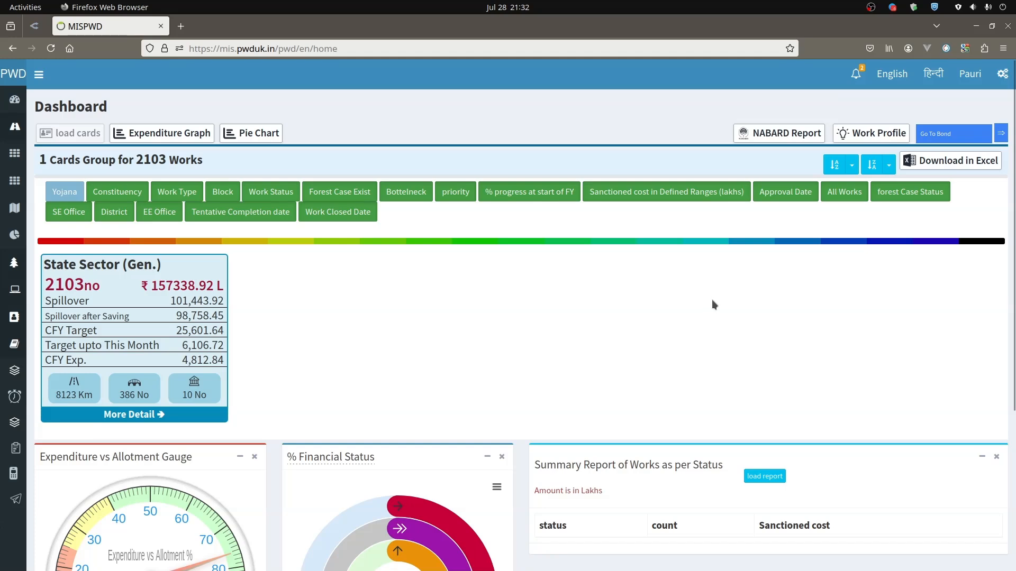
{"action": "left_click", "coordinate": [70, 215]}
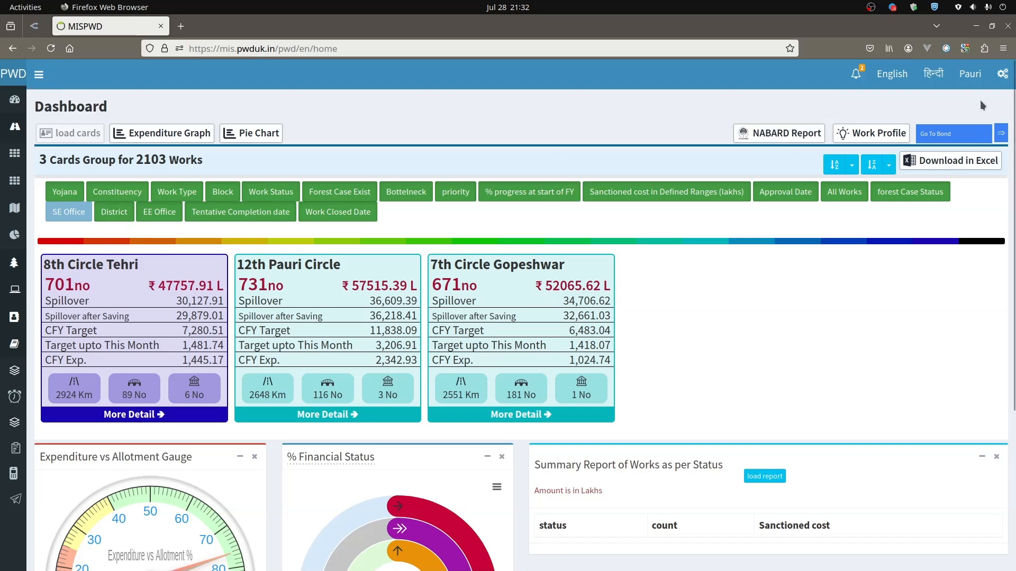
Return to the data filters and enable the SE = 8th Circle Tehri rule.
{"action": "left_click", "coordinate": [1002, 77]}
{"action": "left_click", "coordinate": [974, 194]}
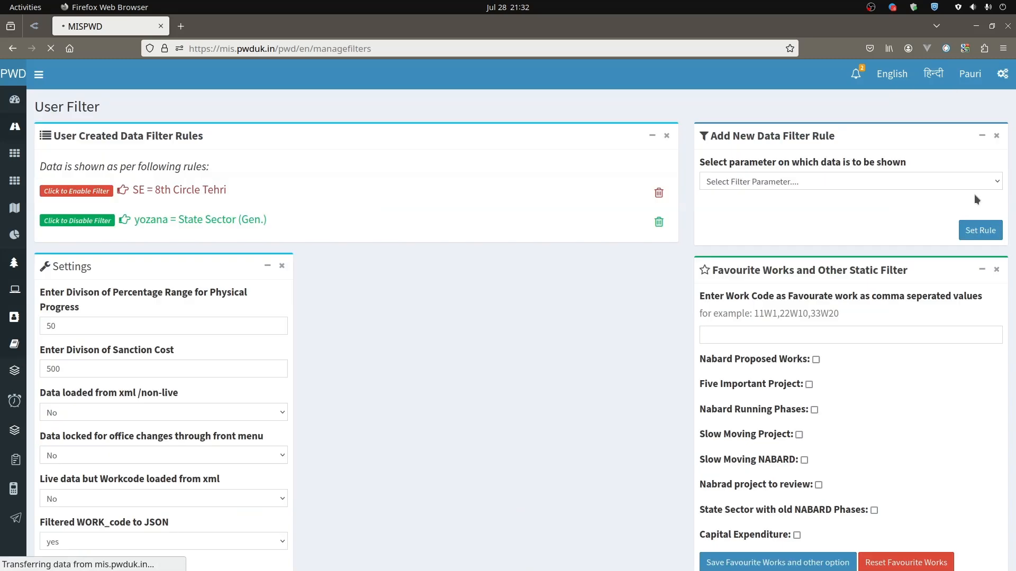
{"action": "left_click", "coordinate": [82, 197]}
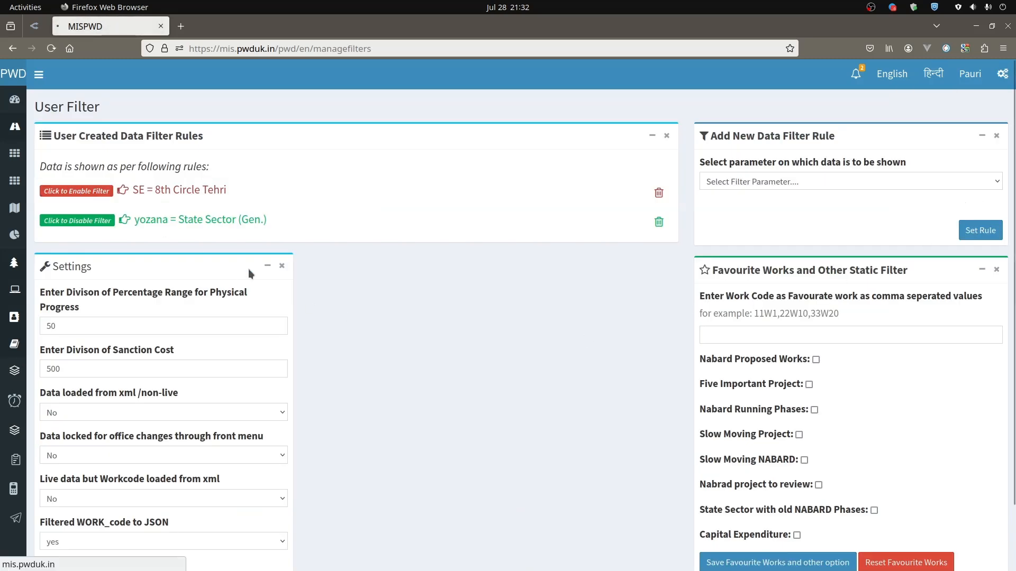
Load the dashboard cards with both filters active and group them by Yojana and by Work Status.
{"action": "left_click", "coordinate": [14, 103]}
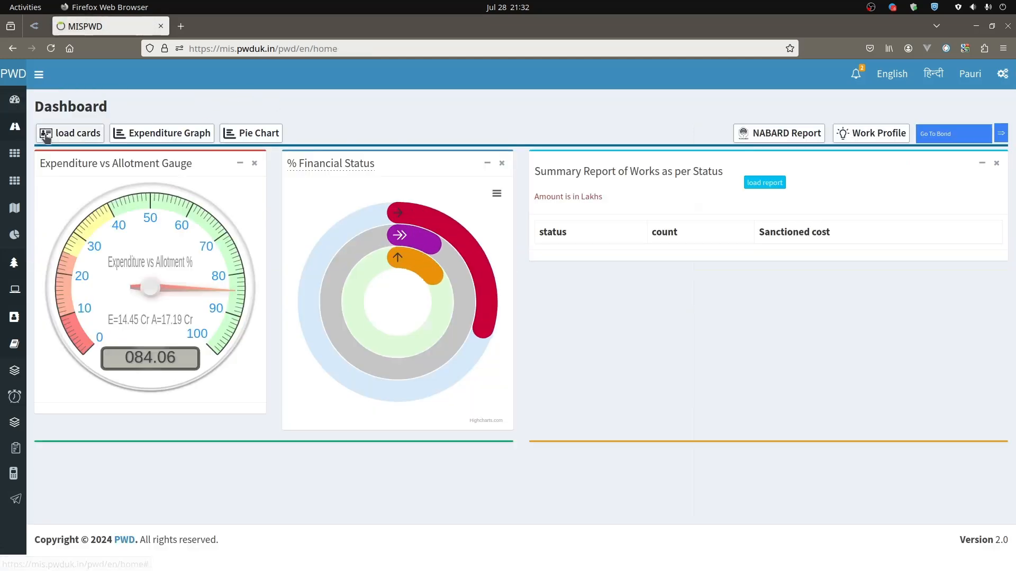
{"action": "left_click", "coordinate": [87, 135]}
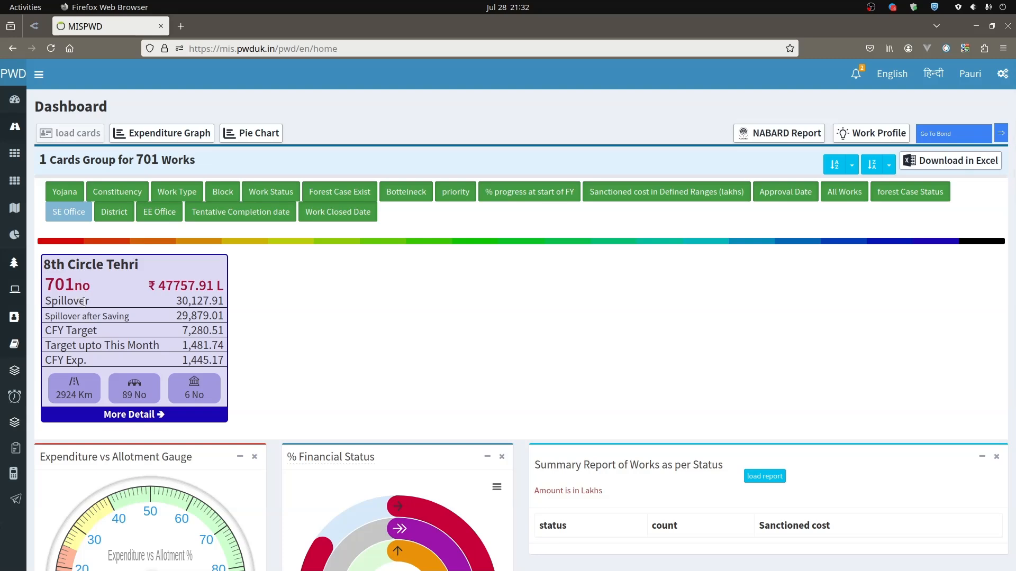
{"action": "left_click", "coordinate": [57, 194]}
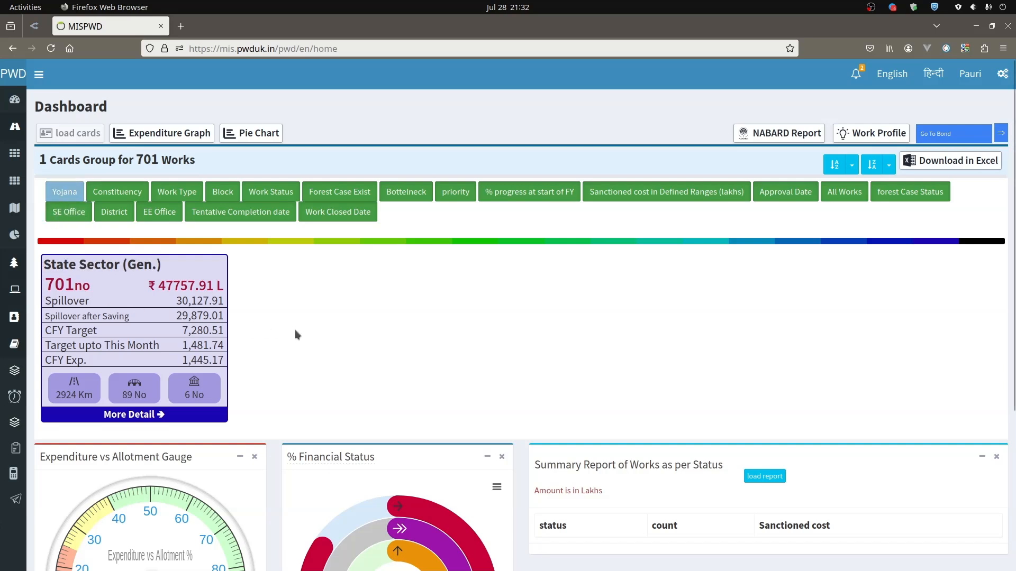
{"action": "left_click", "coordinate": [274, 192]}
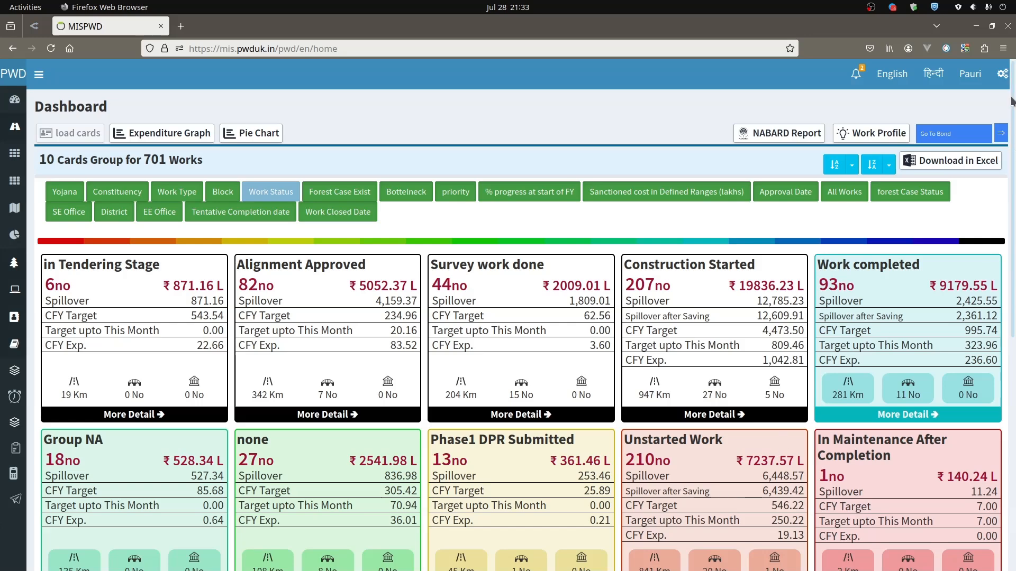
Go back to the data filters and set up a new rule on Bottelneck with the operation "in".
{"action": "left_click", "coordinate": [1002, 75]}
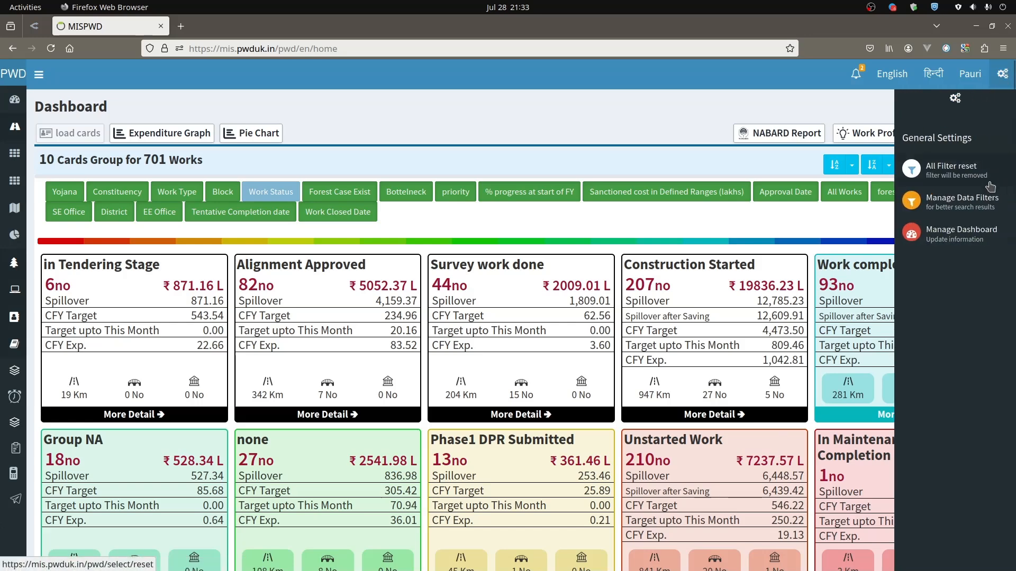
{"action": "left_click", "coordinate": [976, 205]}
{"action": "left_click", "coordinate": [776, 185]}
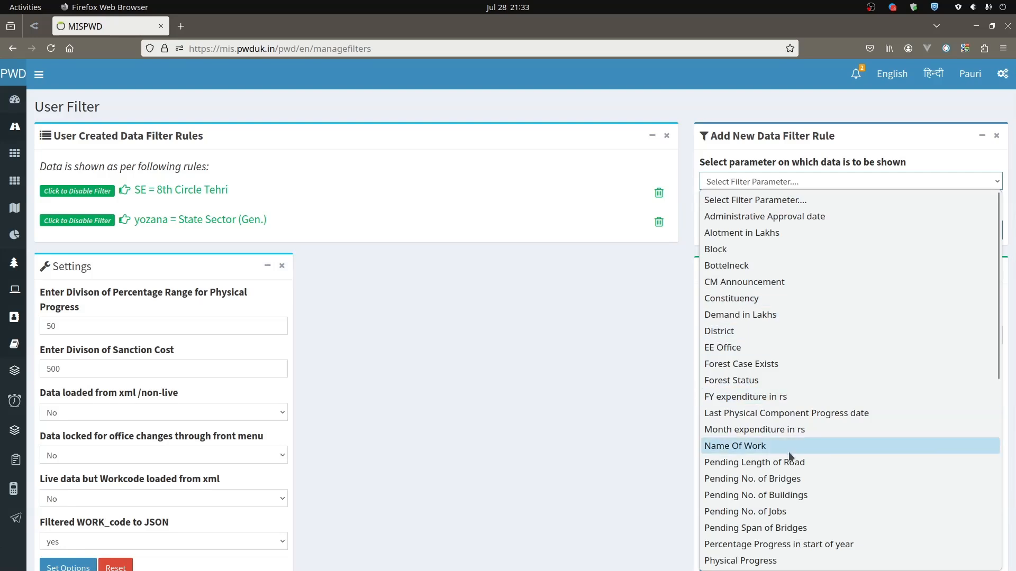
{"action": "left_click", "coordinate": [773, 265]}
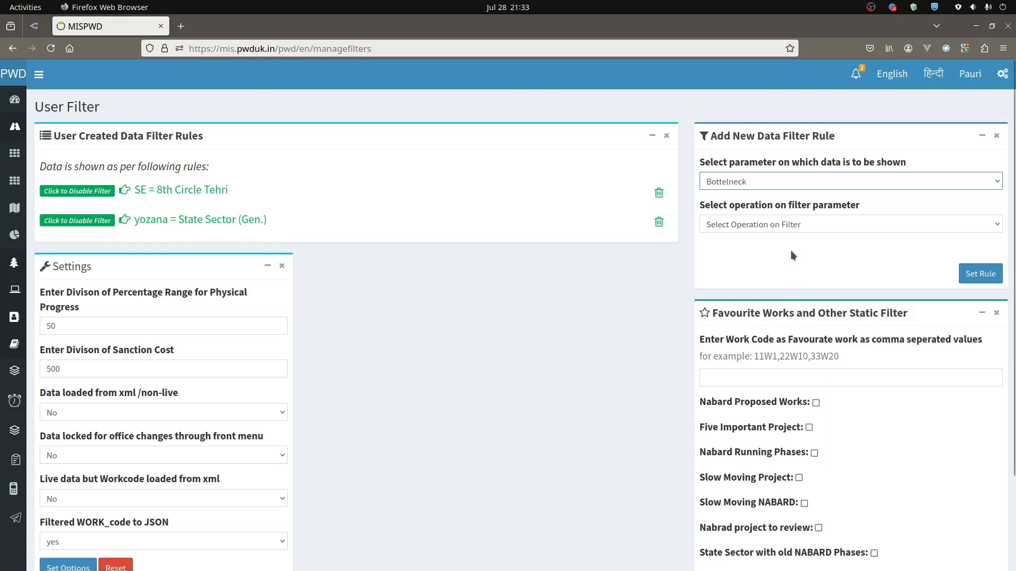
{"action": "left_click", "coordinate": [781, 224]}
{"action": "left_click", "coordinate": [746, 275]}
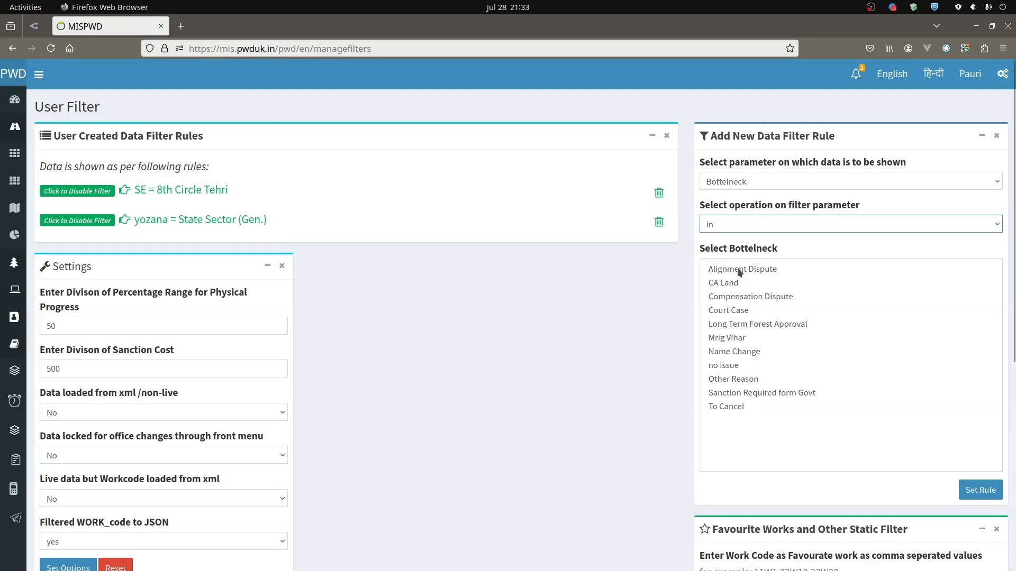
Choose Alignment Dispute, Compensation Dispute, Court Case, Long Term Forest Approval, Name Change, no issue, Other Reason and To Cancel as Bottelneck values and set the rule.
{"action": "left_click", "coordinate": [740, 271]}
{"action": "left_click", "coordinate": [738, 298], "text": "ctrl"}
{"action": "left_click", "coordinate": [735, 312], "text": "ctrl"}
{"action": "left_click", "coordinate": [732, 325], "text": "ctrl"}
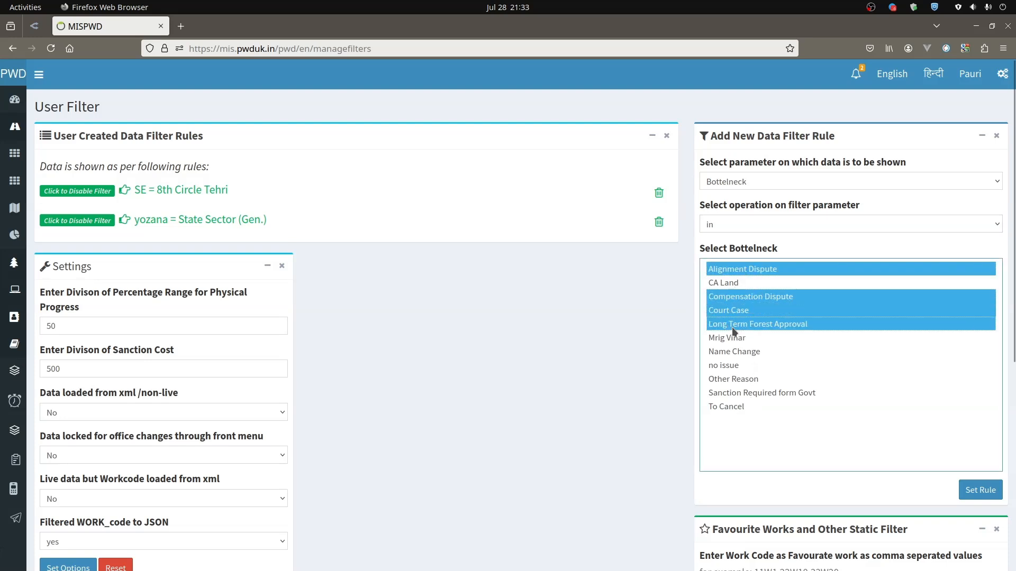
{"action": "left_click", "coordinate": [730, 350], "text": "ctrl"}
{"action": "left_click", "coordinate": [731, 367], "text": "ctrl"}
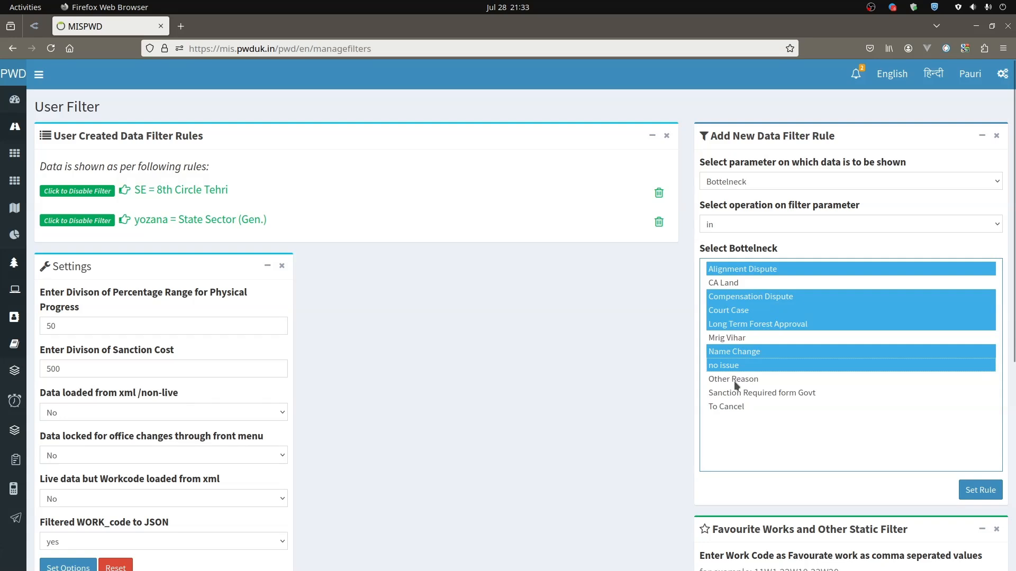
{"action": "left_click", "coordinate": [735, 380], "text": "ctrl"}
{"action": "left_click", "coordinate": [732, 408], "text": "ctrl"}
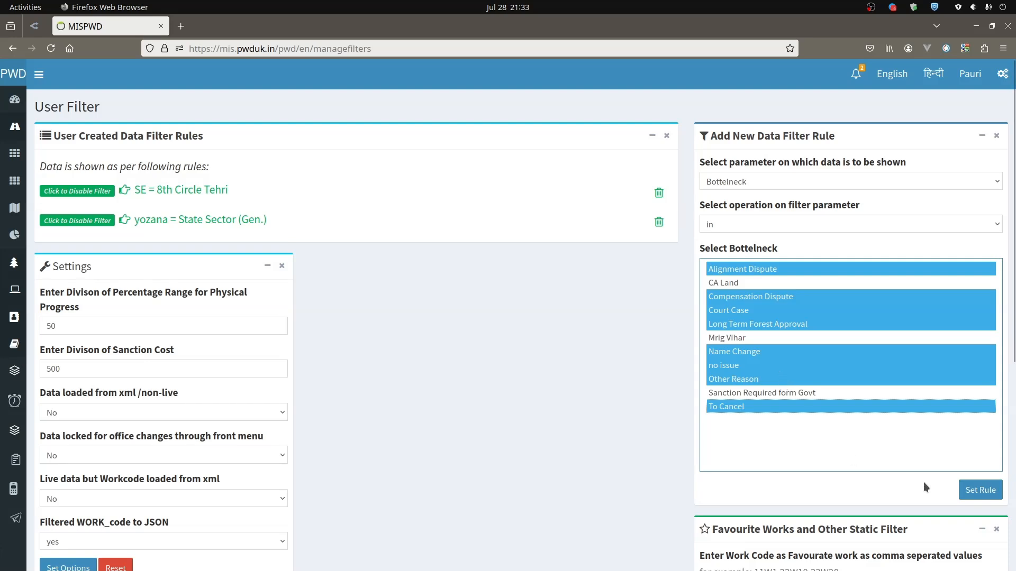
{"action": "left_click", "coordinate": [981, 490]}
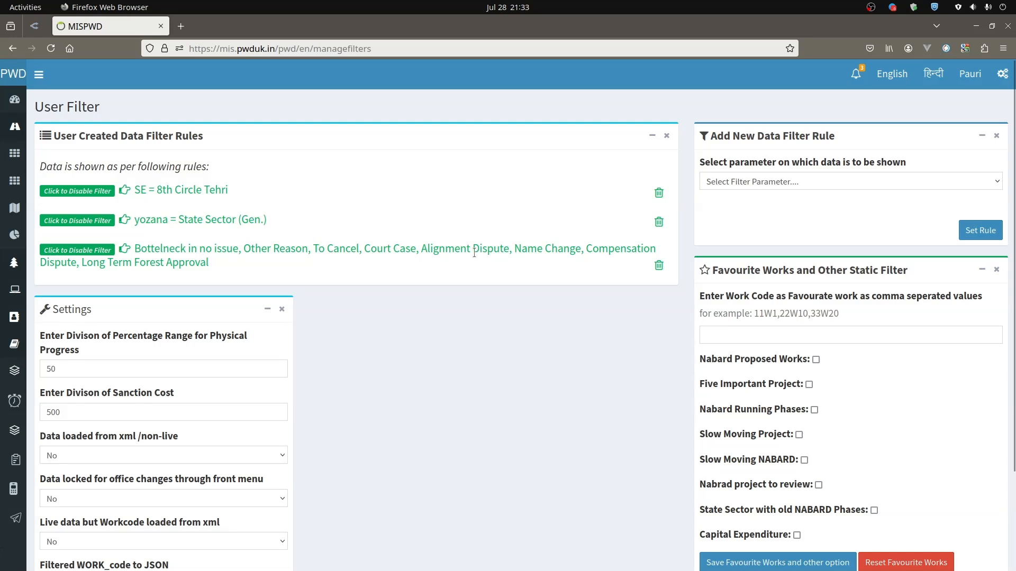
Disable the SE = 8th Circle Tehri and yozana = State Sector (Gen.) rules, and load the work cards on the dashboard.
{"action": "left_click", "coordinate": [75, 191]}
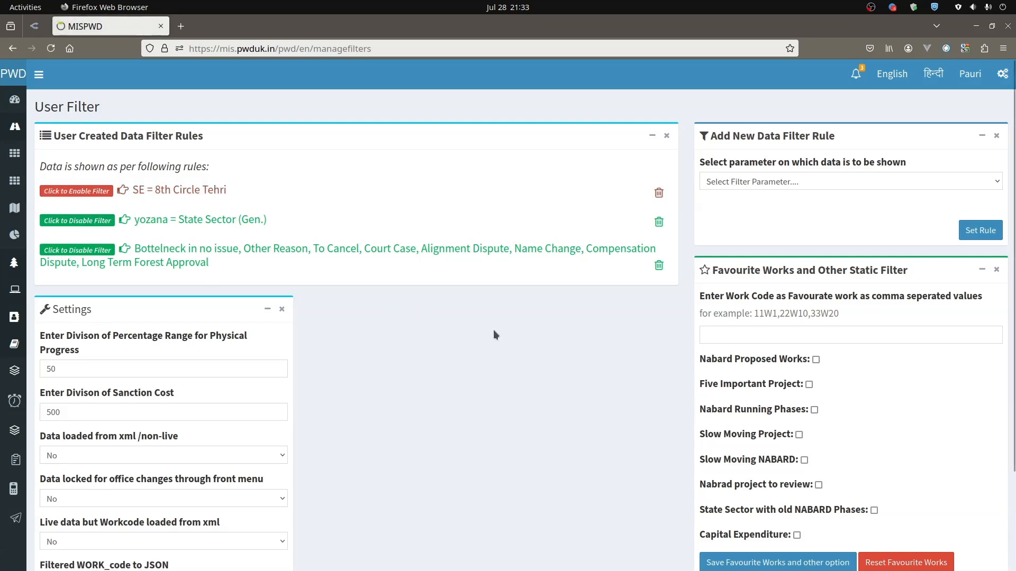
{"action": "left_click", "coordinate": [75, 223]}
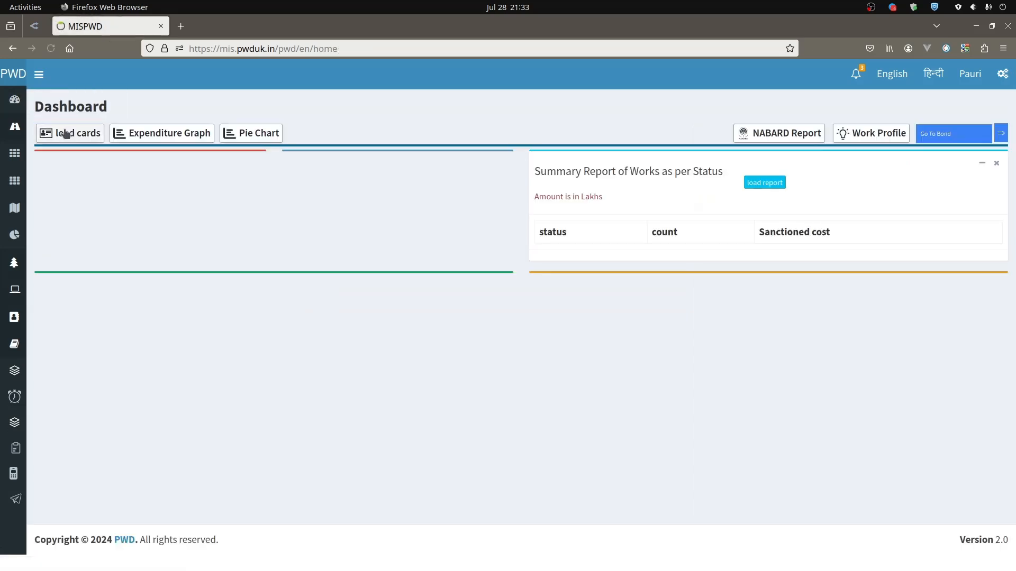
{"action": "left_click", "coordinate": [70, 133]}
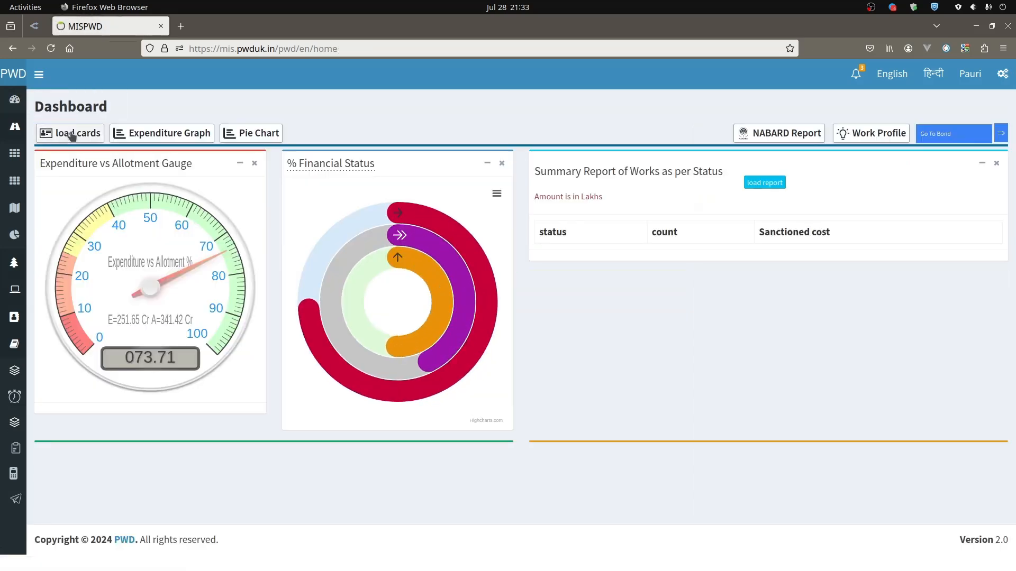
{"action": "left_click", "coordinate": [72, 133]}
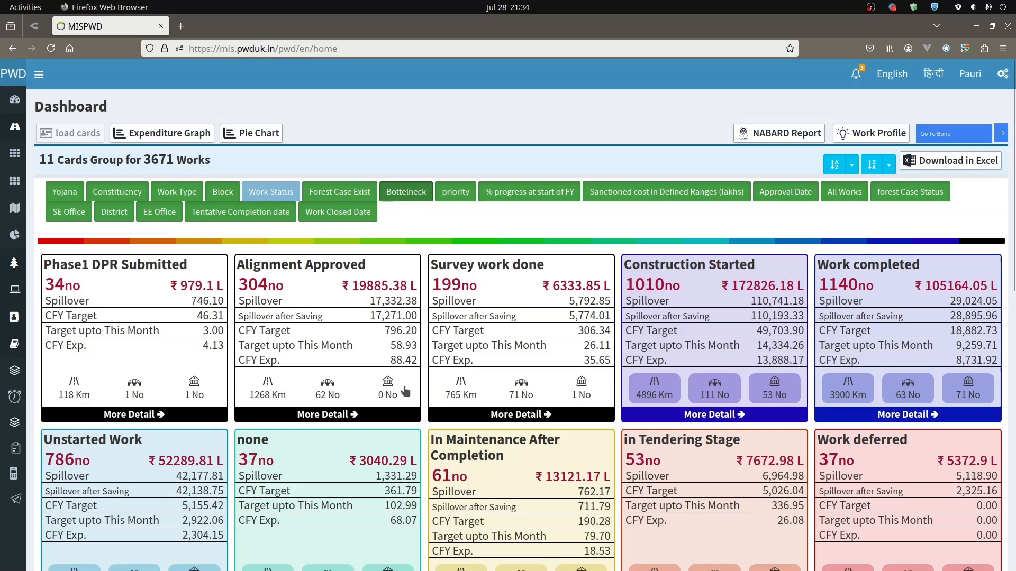
Group the work cards by Bottelneck and examine which bottleneck categories the cards cover.
{"action": "scroll", "coordinate": [444, 407], "scroll_direction": "down", "scroll_amount": 3}
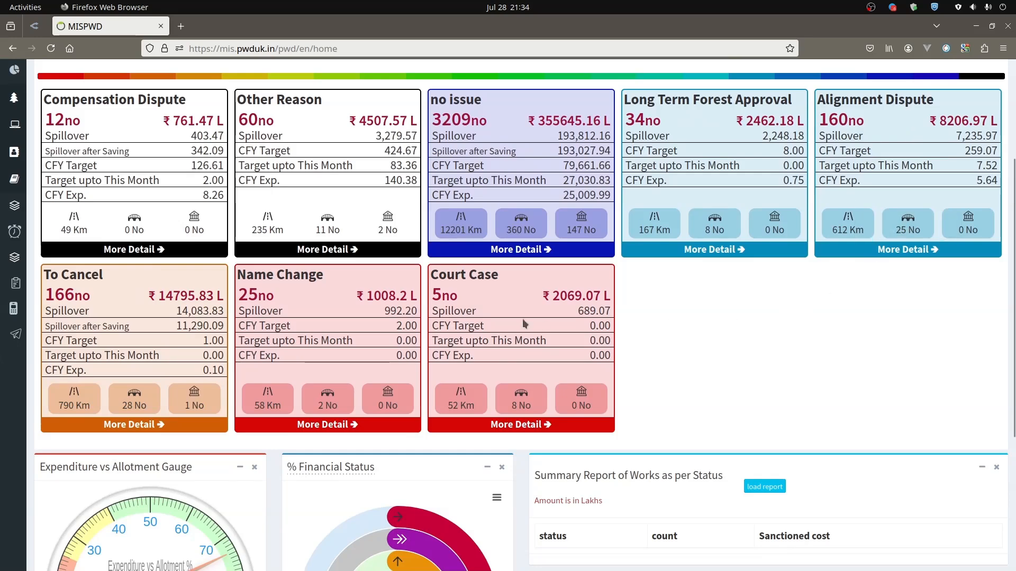
{"action": "scroll", "coordinate": [337, 307], "scroll_direction": "up", "scroll_amount": 1}
{"action": "scroll", "coordinate": [337, 307], "scroll_direction": "up", "scroll_amount": 2}
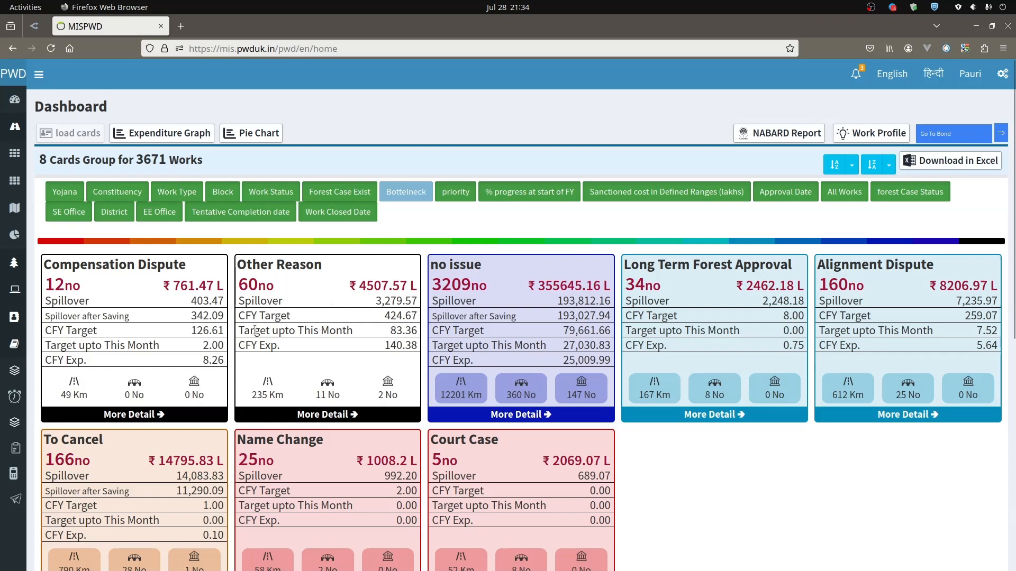
{"action": "scroll", "coordinate": [418, 388], "scroll_direction": "down", "scroll_amount": 3}
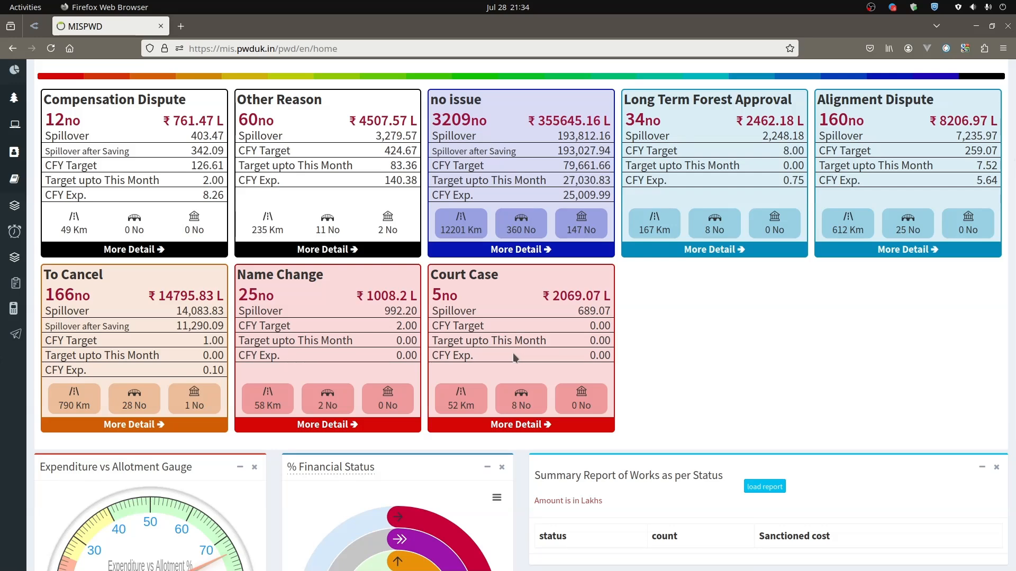
{"action": "scroll", "coordinate": [513, 353], "scroll_direction": "up", "scroll_amount": 3}
{"action": "scroll", "coordinate": [545, 354], "scroll_direction": "down", "scroll_amount": 1}
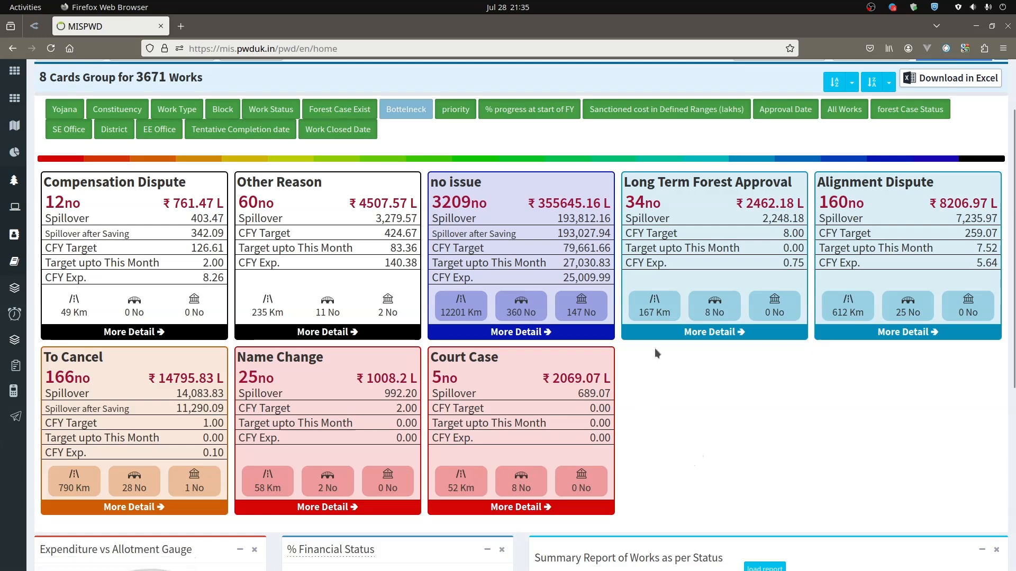
{"action": "scroll", "coordinate": [931, 283], "scroll_direction": "up", "scroll_amount": 3}
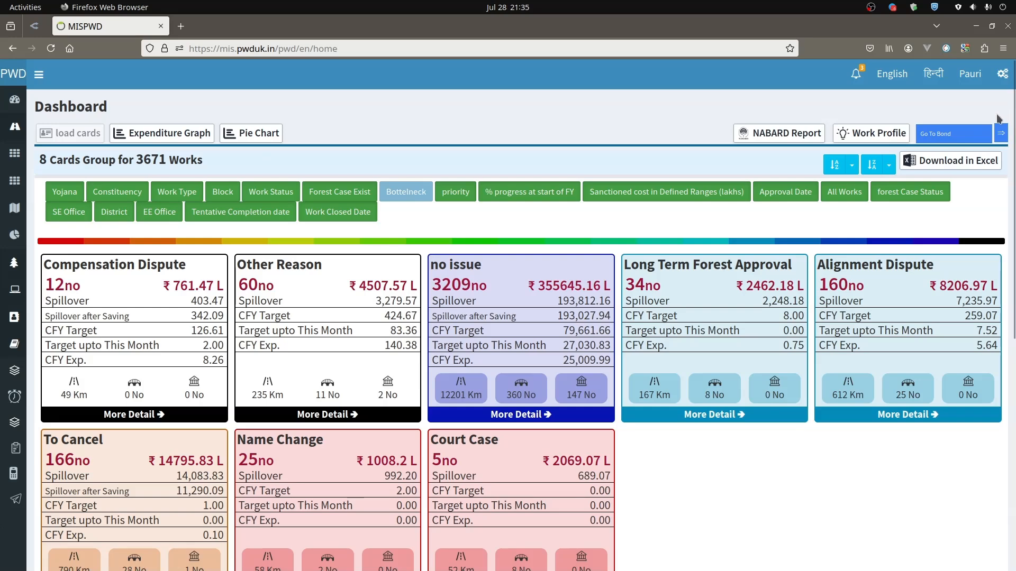
Return to the data filters and add a rule for Sanction Cost >= 500.
{"action": "left_click", "coordinate": [1002, 74]}
{"action": "left_click", "coordinate": [963, 203]}
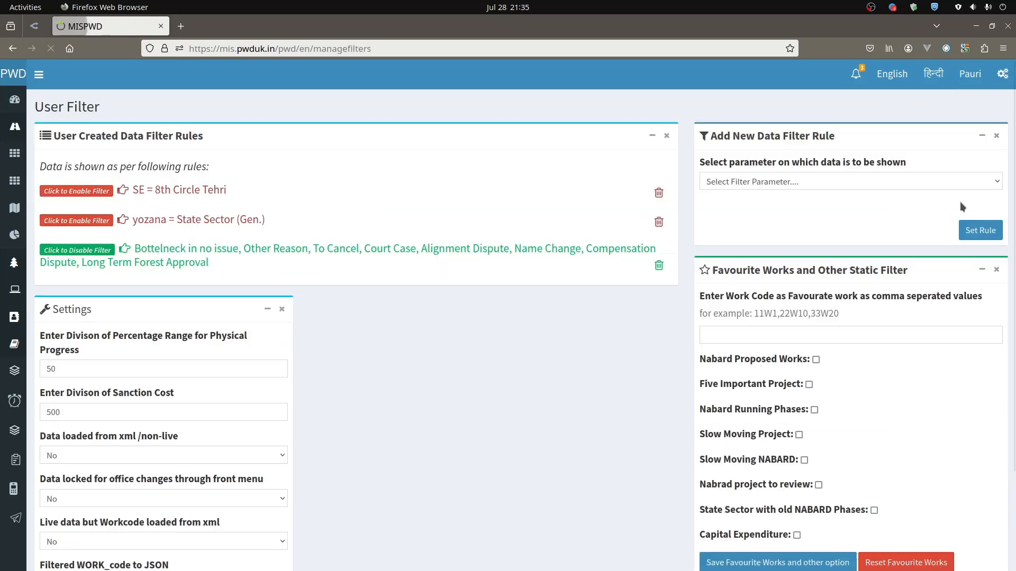
{"action": "left_click", "coordinate": [758, 181]}
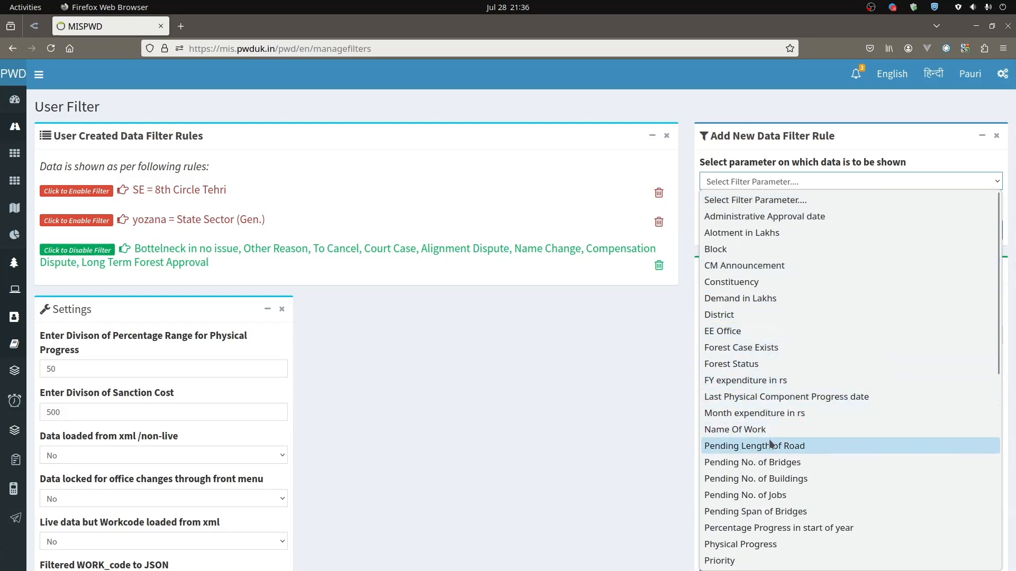
{"action": "scroll", "coordinate": [770, 442], "scroll_direction": "down", "scroll_amount": 2}
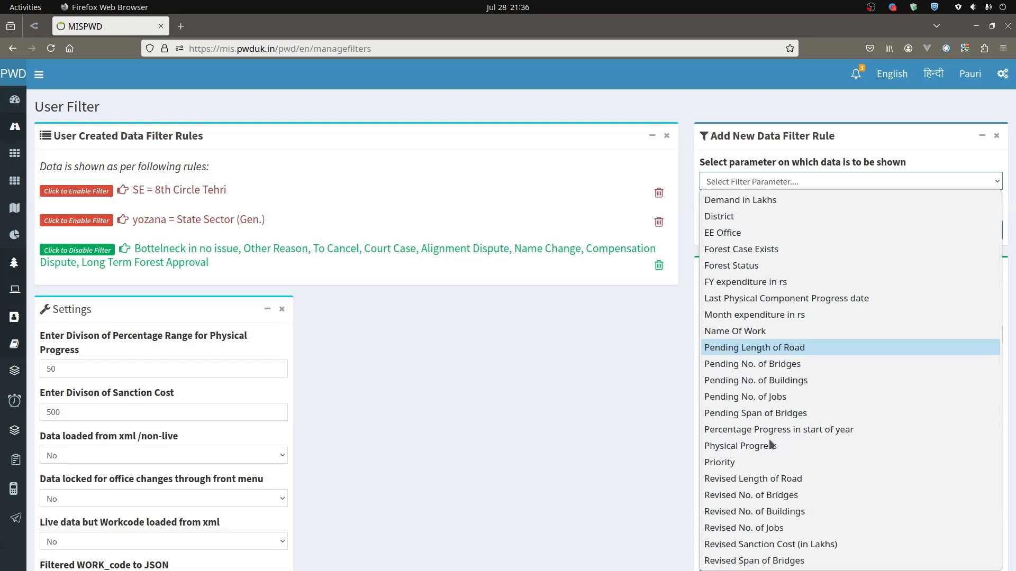
{"action": "scroll", "coordinate": [770, 443], "scroll_direction": "down", "scroll_amount": 1}
{"action": "scroll", "coordinate": [769, 439], "scroll_direction": "down", "scroll_amount": 2}
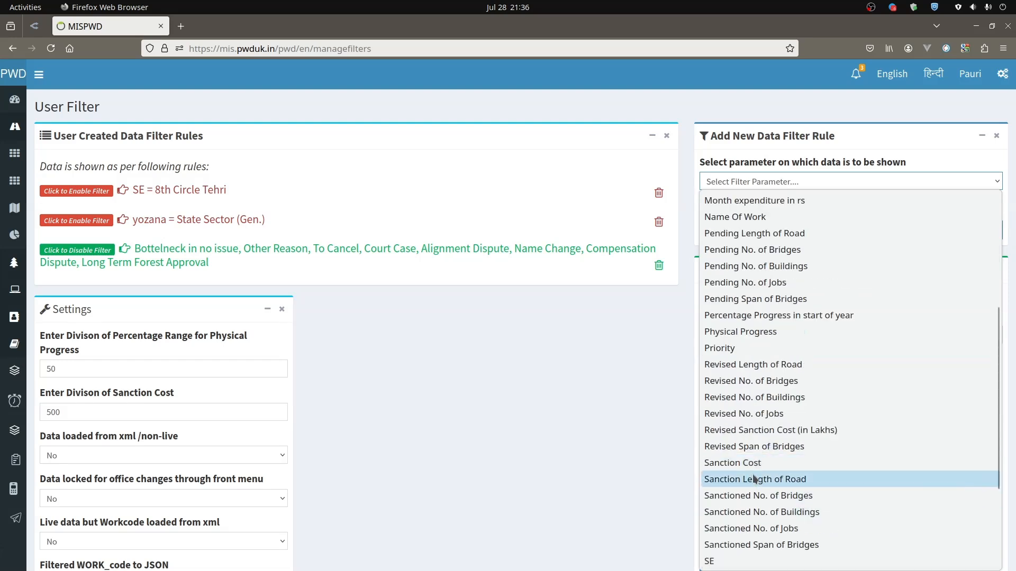
{"action": "left_click", "coordinate": [762, 462]}
{"action": "left_click", "coordinate": [776, 222]}
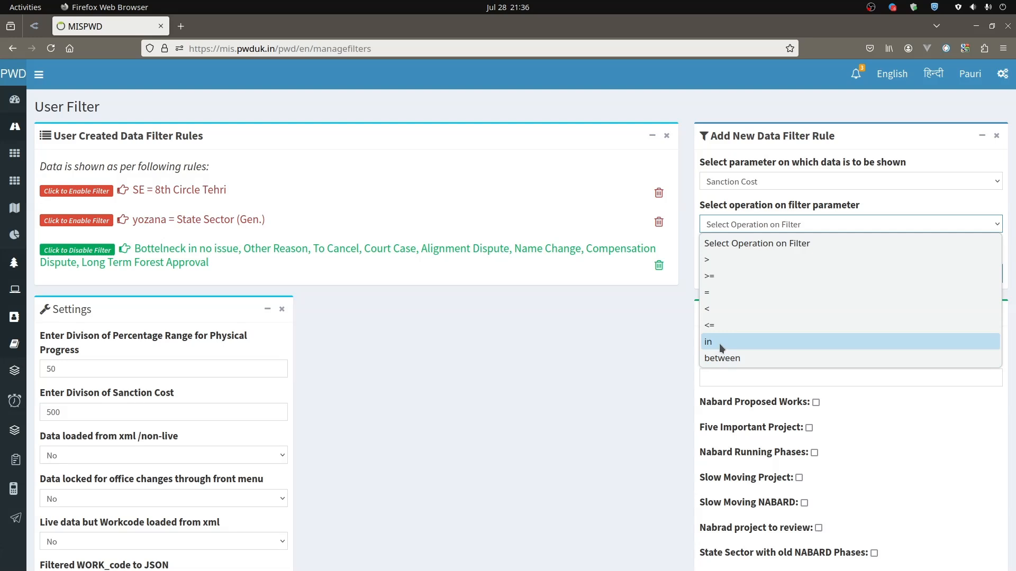
{"action": "left_click", "coordinate": [716, 276]}
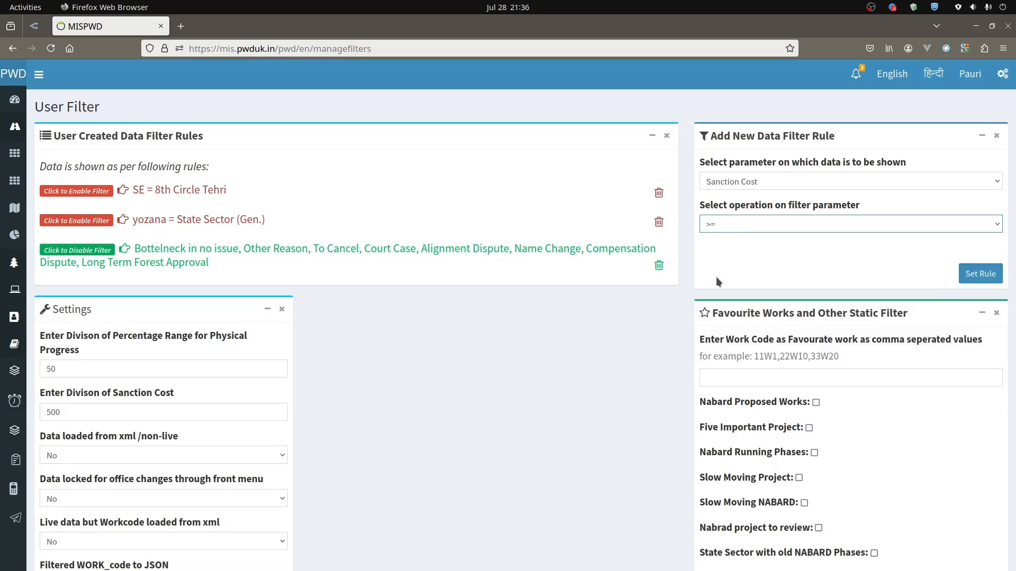
{"action": "left_click", "coordinate": [730, 268]}
{"action": "type", "text": "500"}
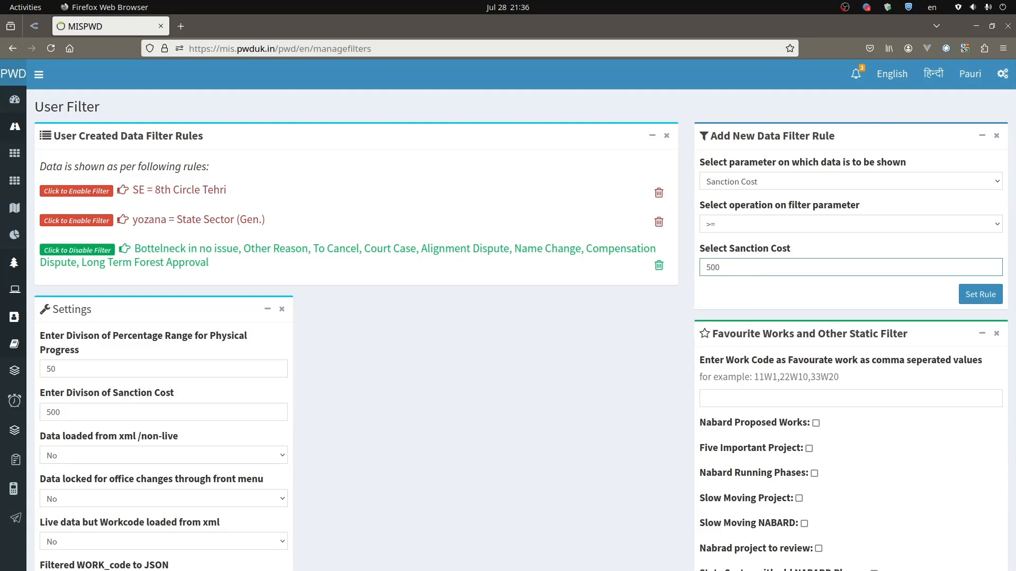
{"action": "left_click", "coordinate": [983, 294]}
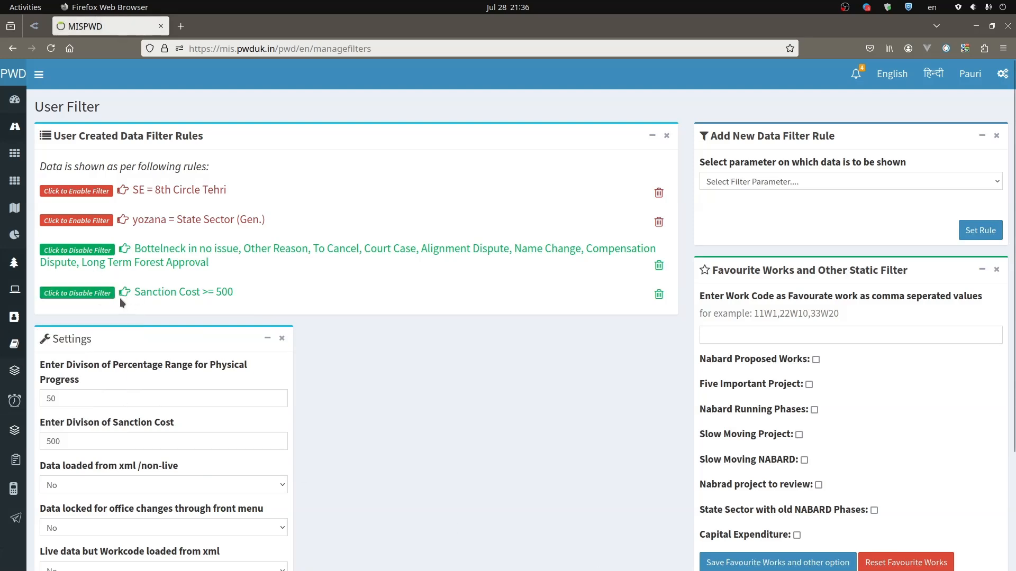
Load the dashboard's work cards and group them by Sanctioned cost in Defined Ranges (lakhs) to review the cost ranges.
{"action": "mouse_move", "coordinate": [6, 127]}
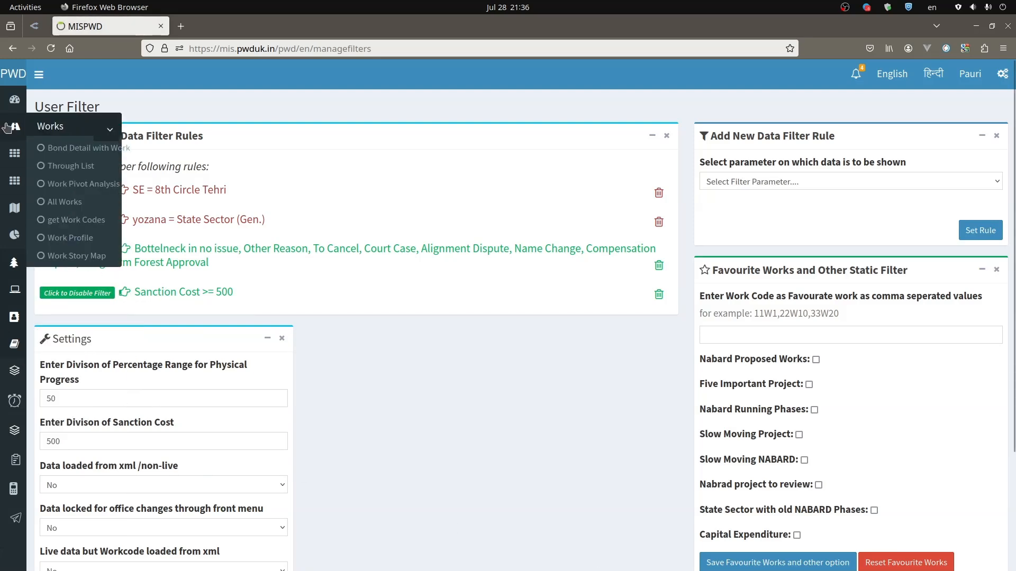
{"action": "left_click", "coordinate": [14, 100]}
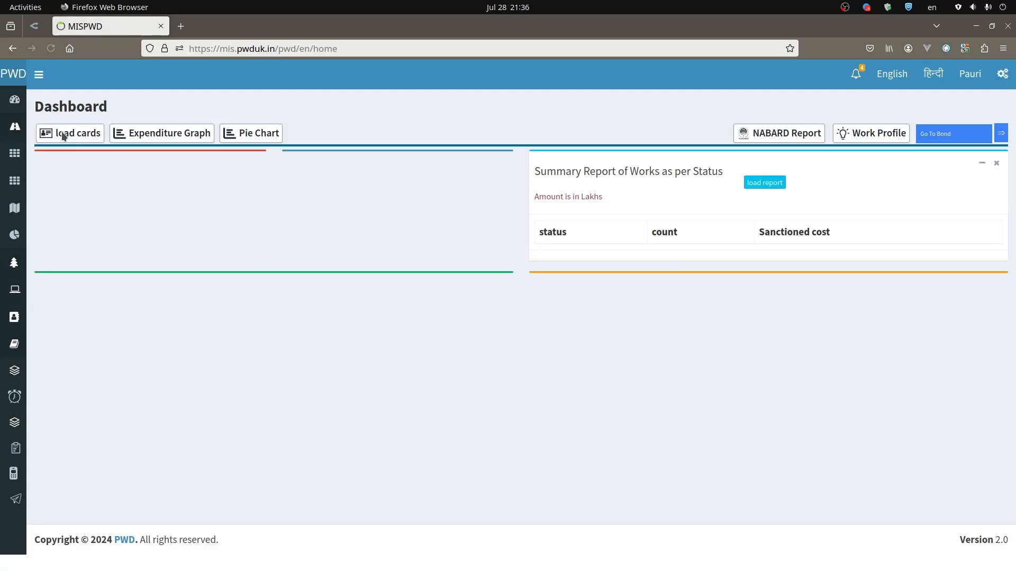
{"action": "left_click", "coordinate": [63, 134]}
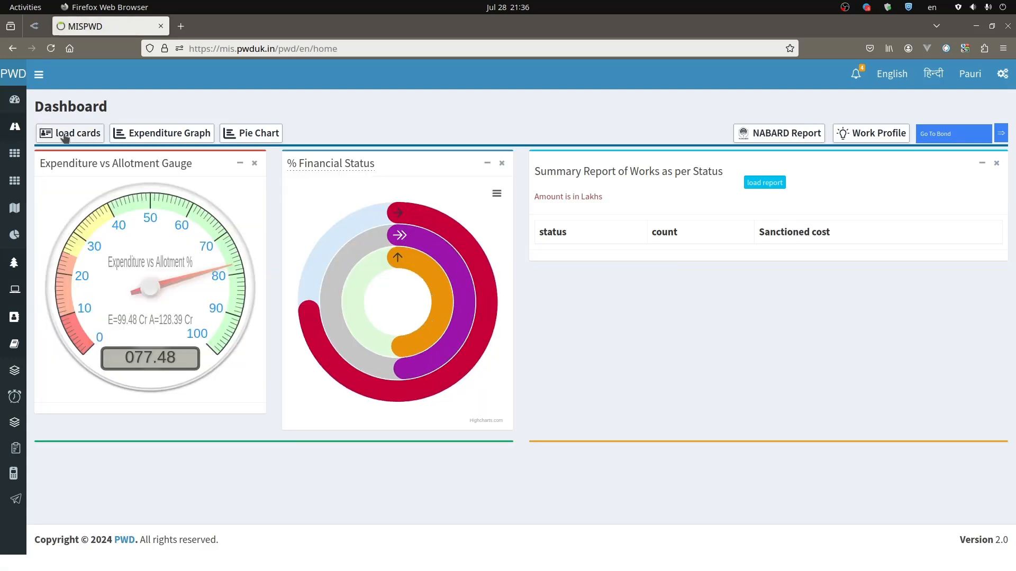
{"action": "left_click", "coordinate": [64, 135]}
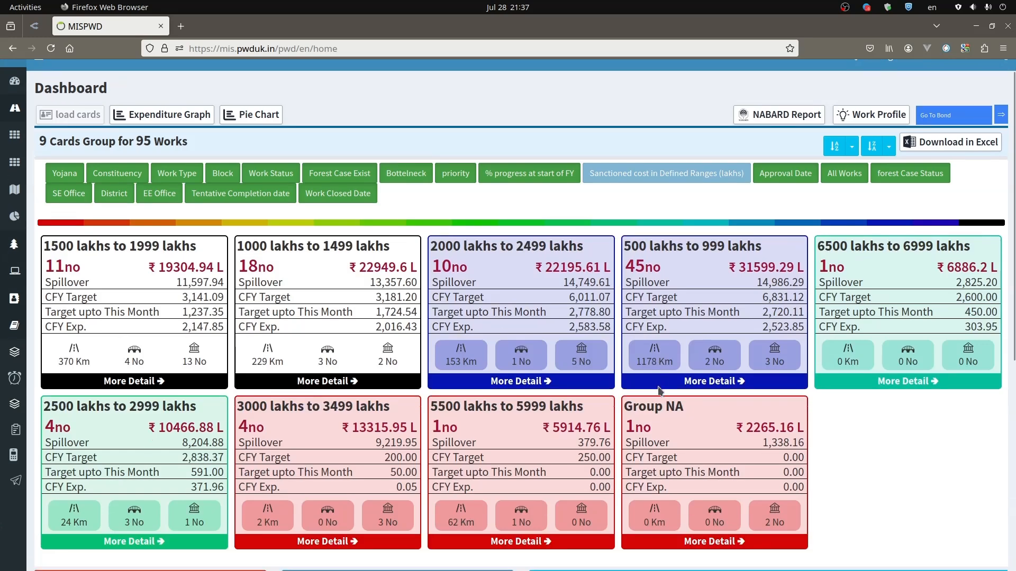
{"action": "scroll", "coordinate": [492, 204], "scroll_direction": "down", "scroll_amount": 5}
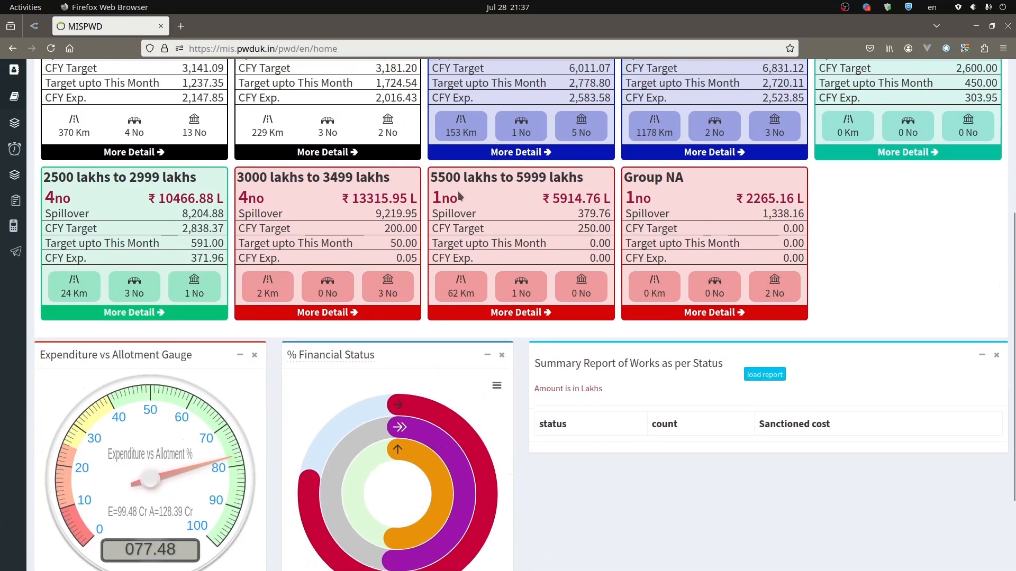
{"action": "scroll", "coordinate": [348, 226], "scroll_direction": "up", "scroll_amount": 3}
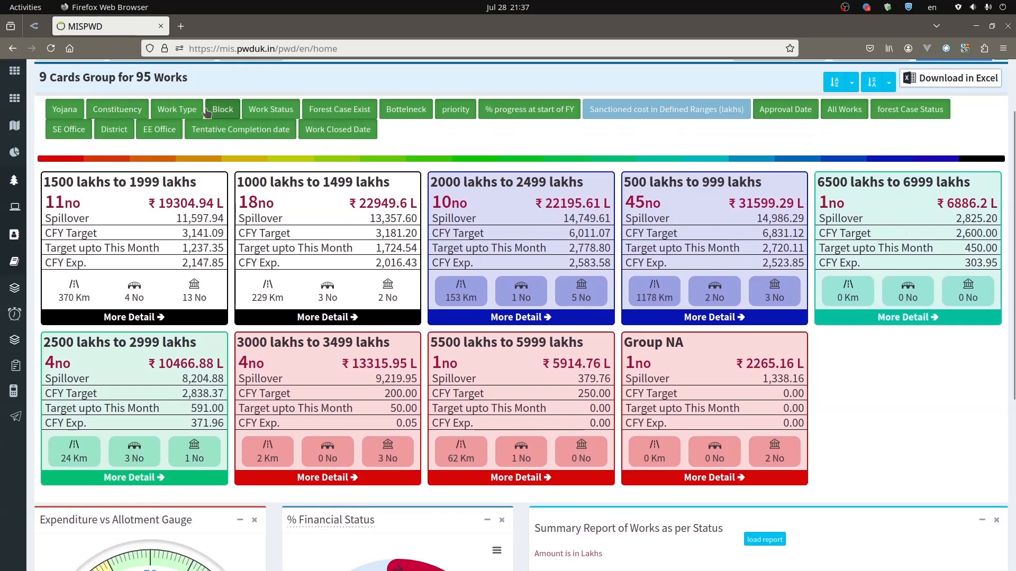
Group the work cards by Work Type and sort them in ascending order by name.
{"action": "left_click", "coordinate": [185, 112]}
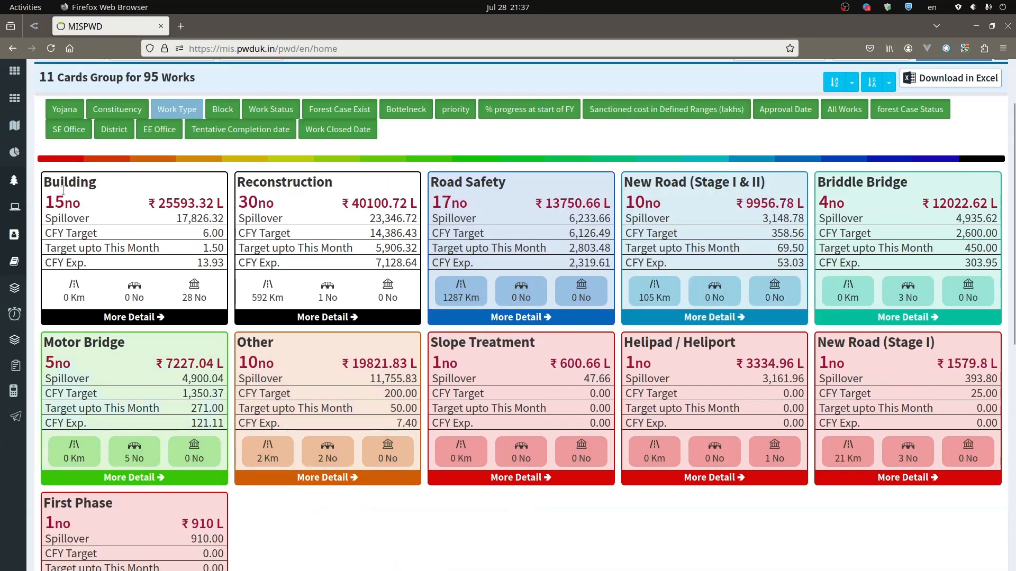
{"action": "left_click", "coordinate": [852, 82]}
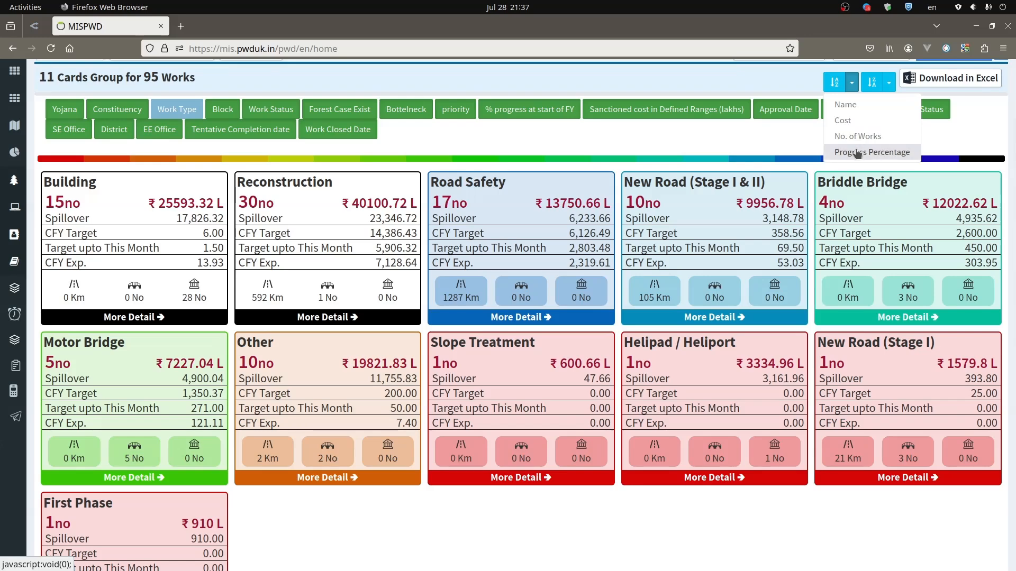
{"action": "left_click", "coordinate": [846, 104]}
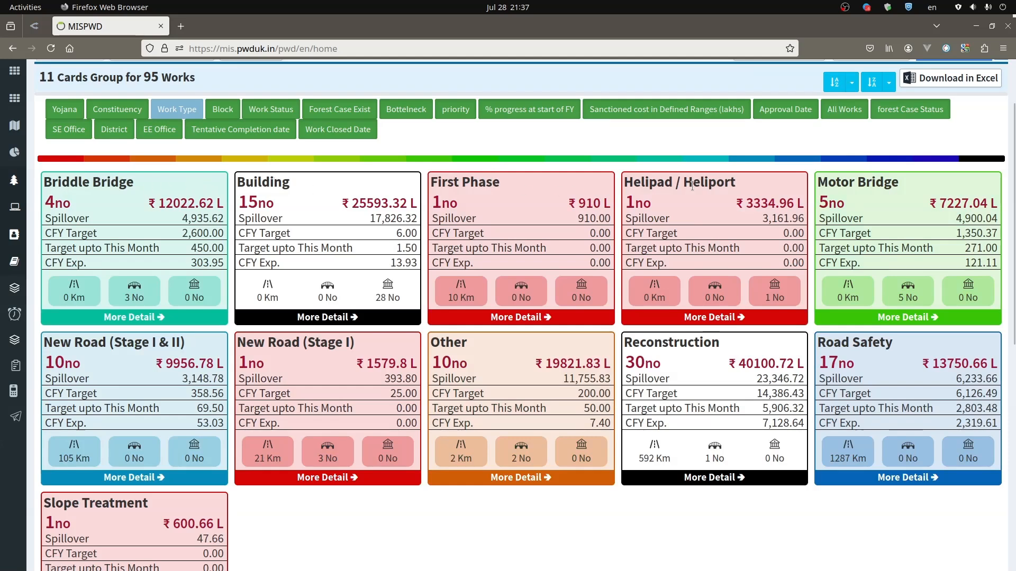
Group the cards by Tentative Completion date and by EE Office, and review the EE Office cards sorted in ascending order by name.
{"action": "scroll", "coordinate": [719, 332], "scroll_direction": "up", "scroll_amount": 3}
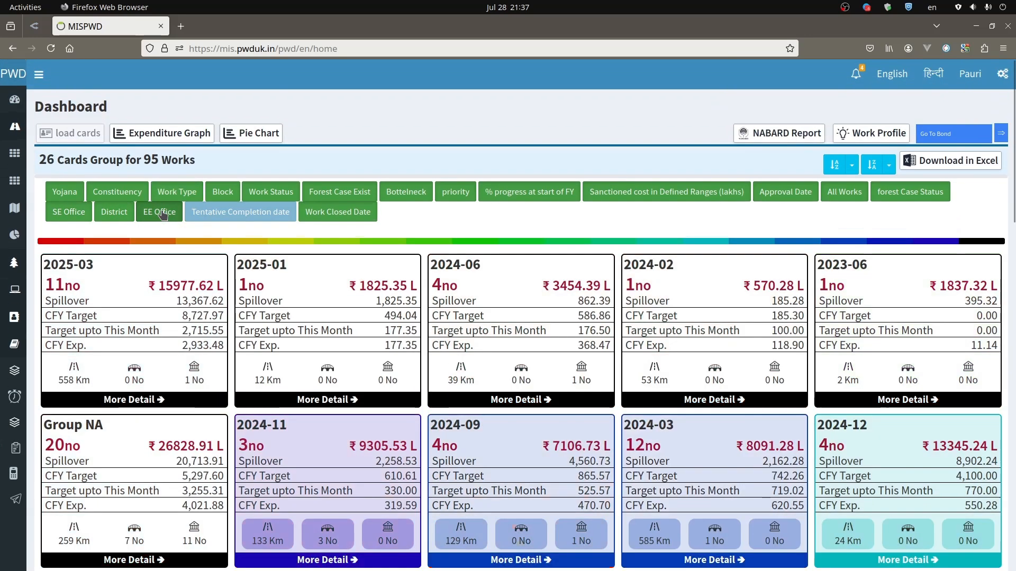
{"action": "left_click", "coordinate": [164, 213]}
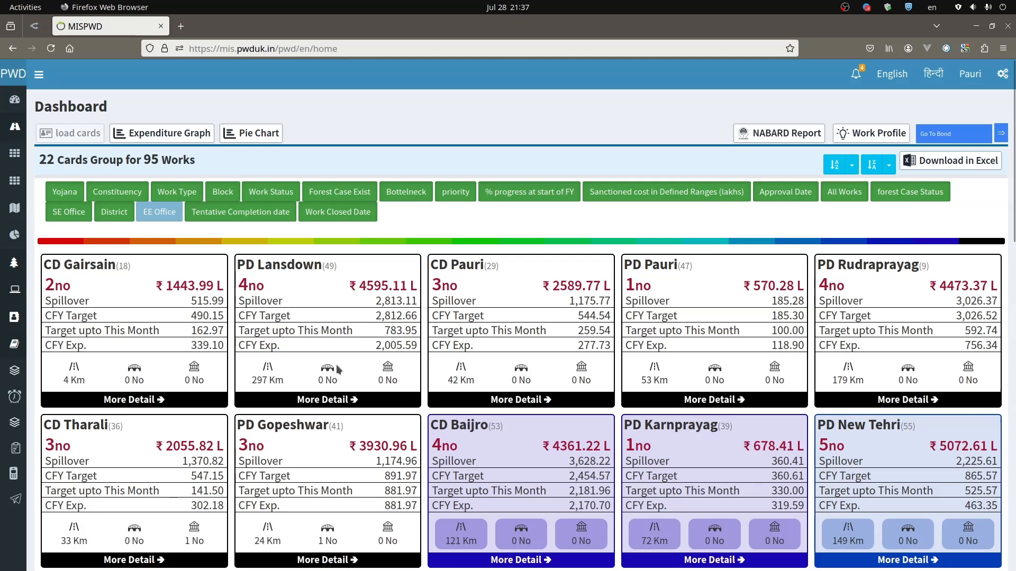
{"action": "left_click", "coordinate": [851, 165]}
{"action": "left_click", "coordinate": [846, 188]}
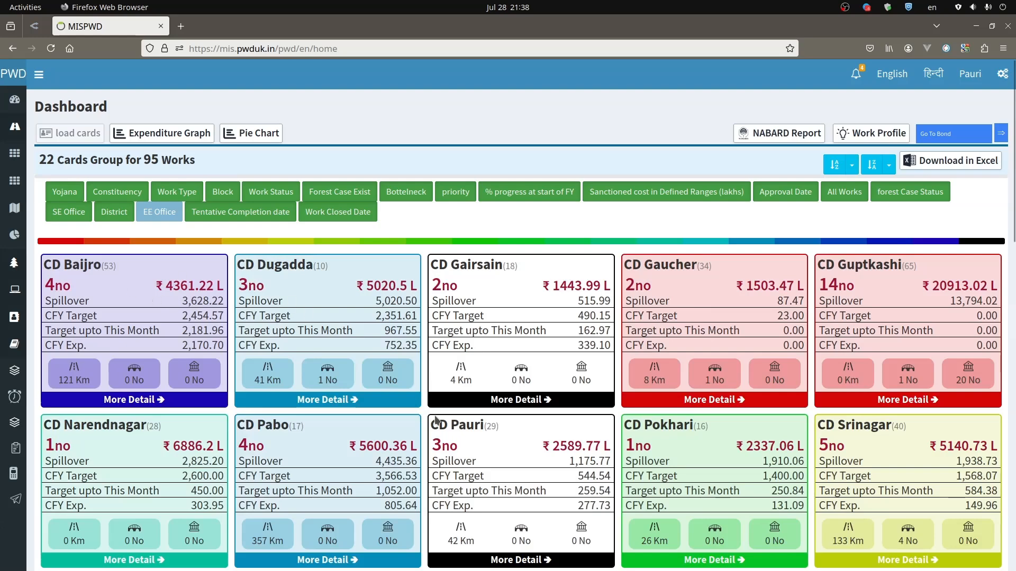
{"action": "scroll", "coordinate": [435, 418], "scroll_direction": "down", "scroll_amount": 5}
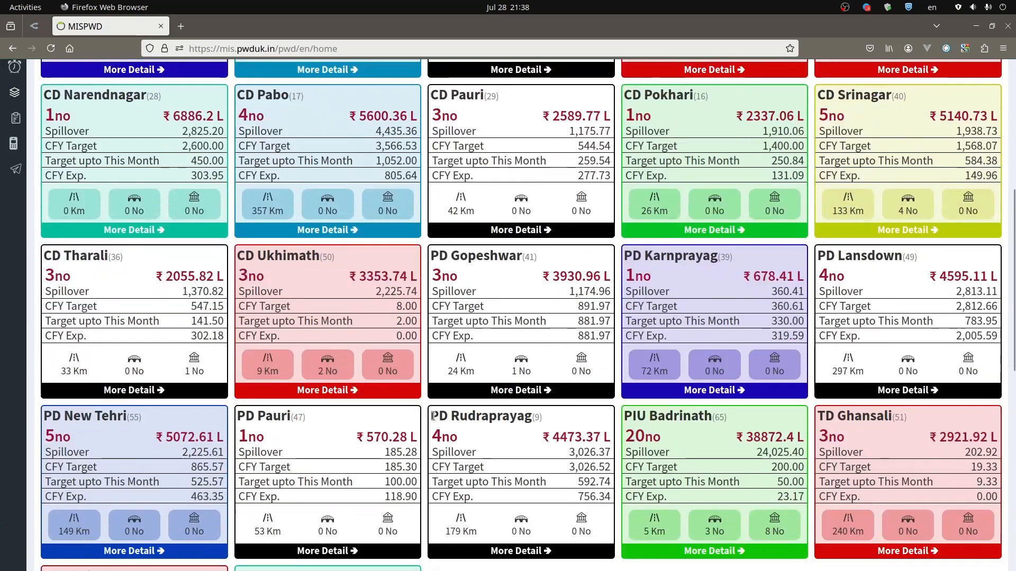
{"action": "scroll", "coordinate": [432, 416], "scroll_direction": "down", "scroll_amount": 3}
{"action": "scroll", "coordinate": [431, 414], "scroll_direction": "up", "scroll_amount": 8}
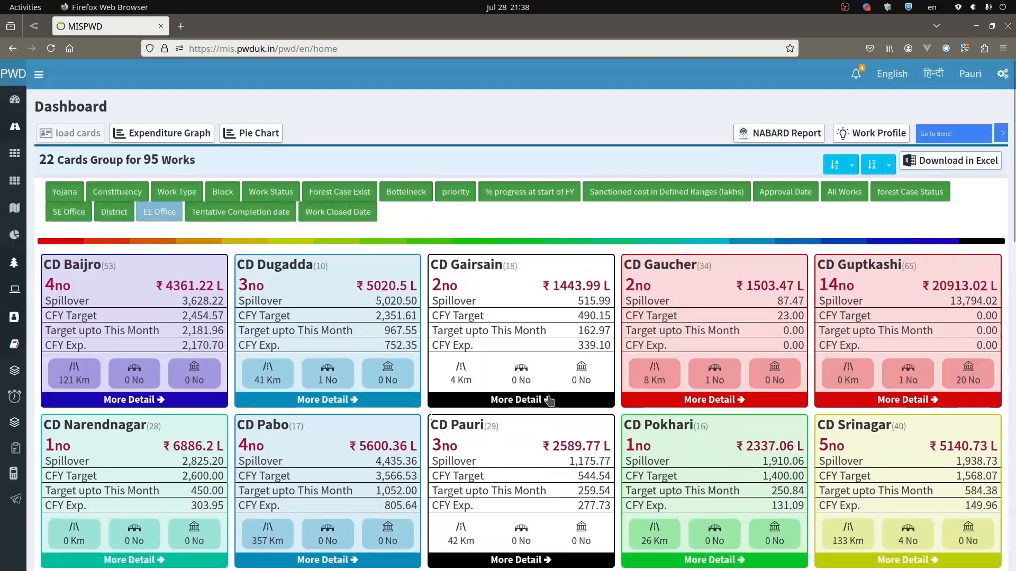
Return to the data filters and save Capital Expenditure as an additional static filter, dismissing the message that follows.
{"action": "left_click", "coordinate": [1003, 74]}
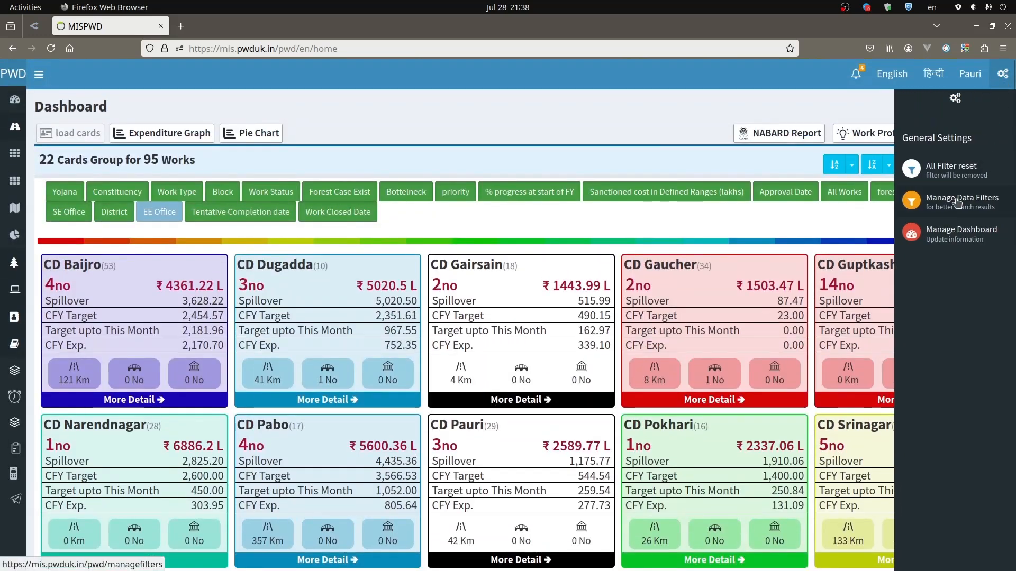
{"action": "left_click", "coordinate": [958, 200]}
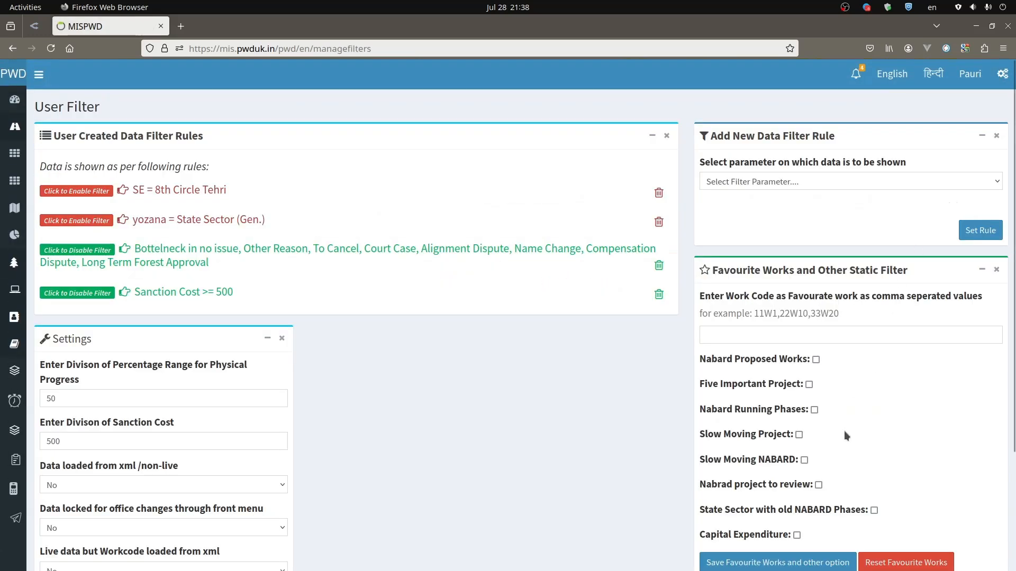
{"action": "scroll", "coordinate": [849, 361], "scroll_direction": "down", "scroll_amount": 3}
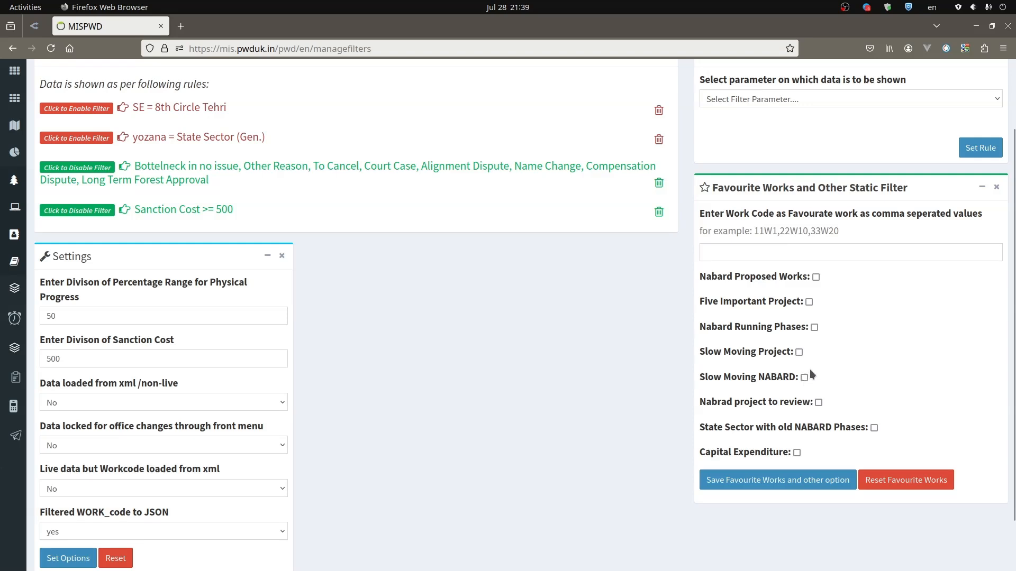
{"action": "left_click", "coordinate": [797, 452]}
{"action": "left_click", "coordinate": [792, 483]}
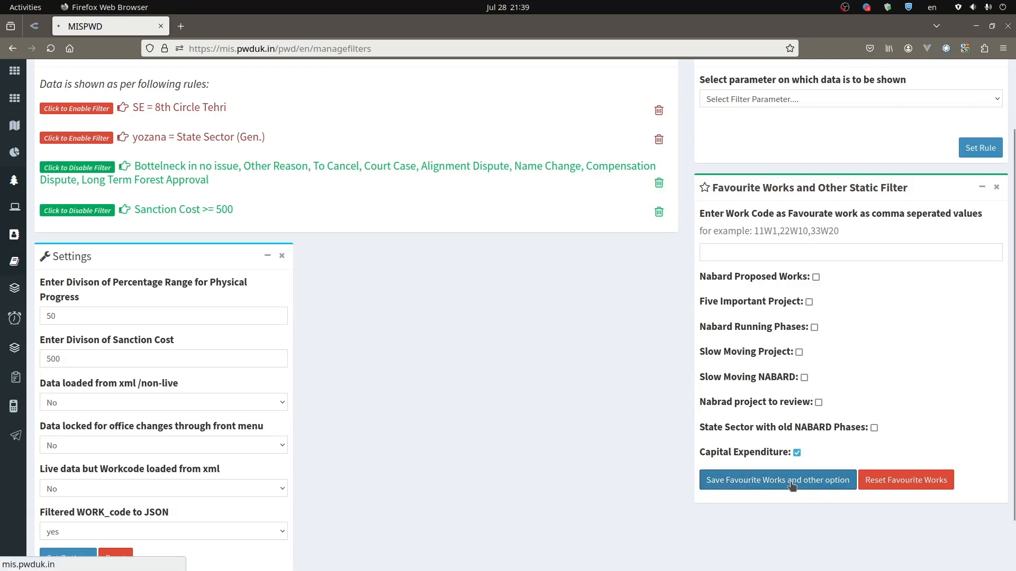
{"action": "scroll", "coordinate": [503, 365], "scroll_direction": "up", "scroll_amount": 3}
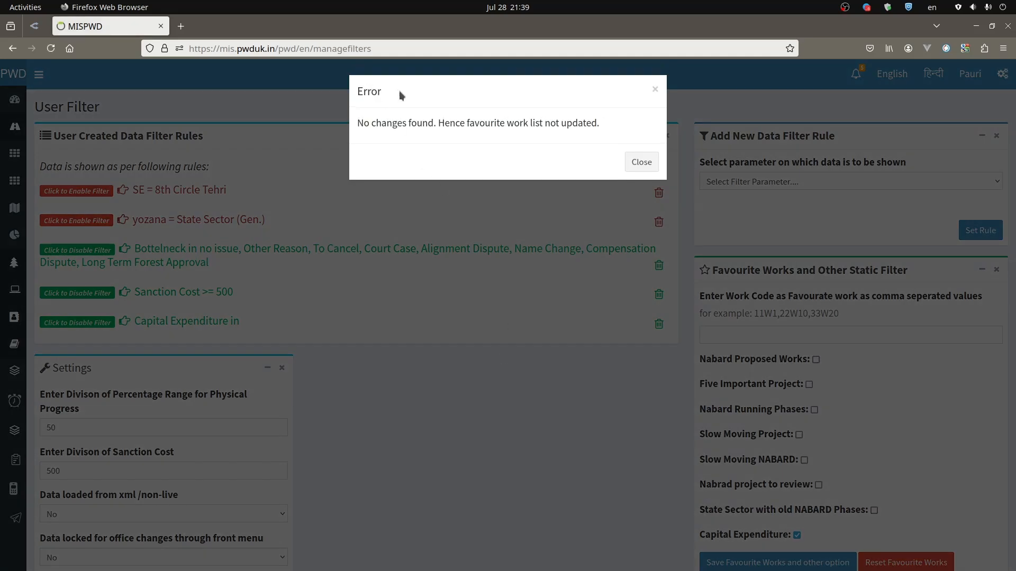
{"action": "left_click", "coordinate": [647, 165]}
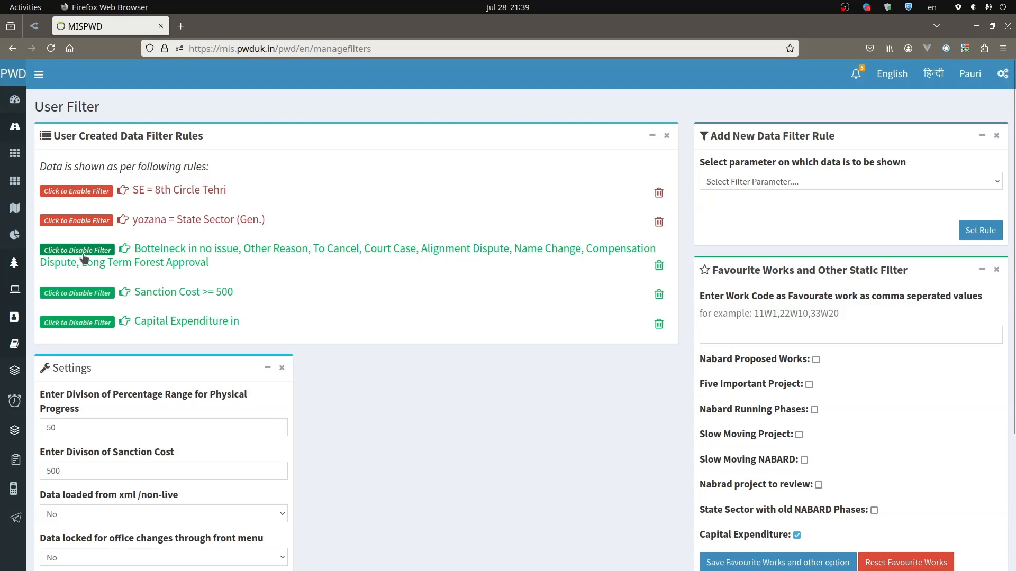
Load the dashboard's work cards with the Capital Expenditure filter active and group them by All Works.
{"action": "left_click", "coordinate": [15, 101]}
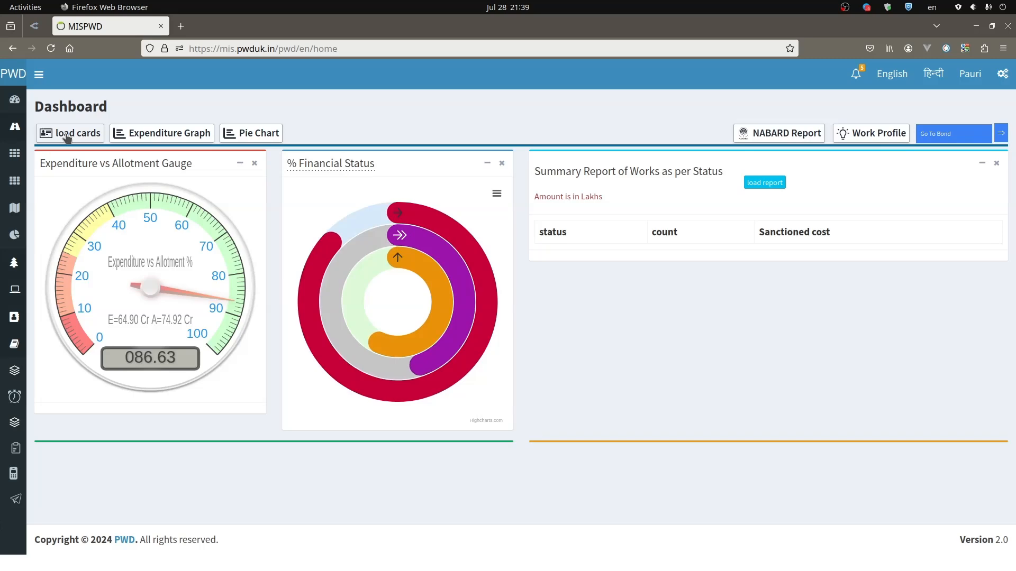
{"action": "left_click", "coordinate": [66, 137]}
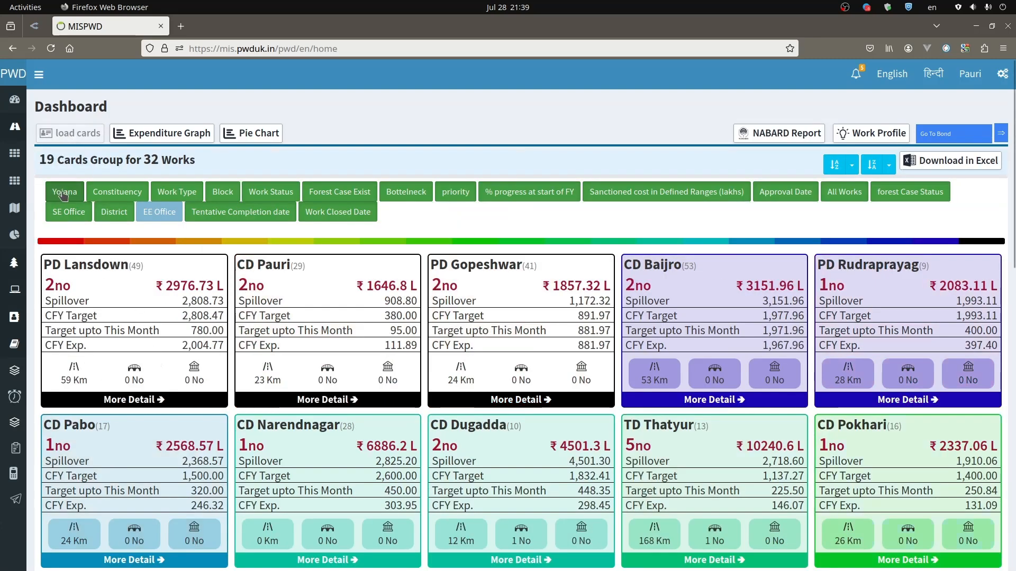
{"action": "left_click", "coordinate": [833, 195]}
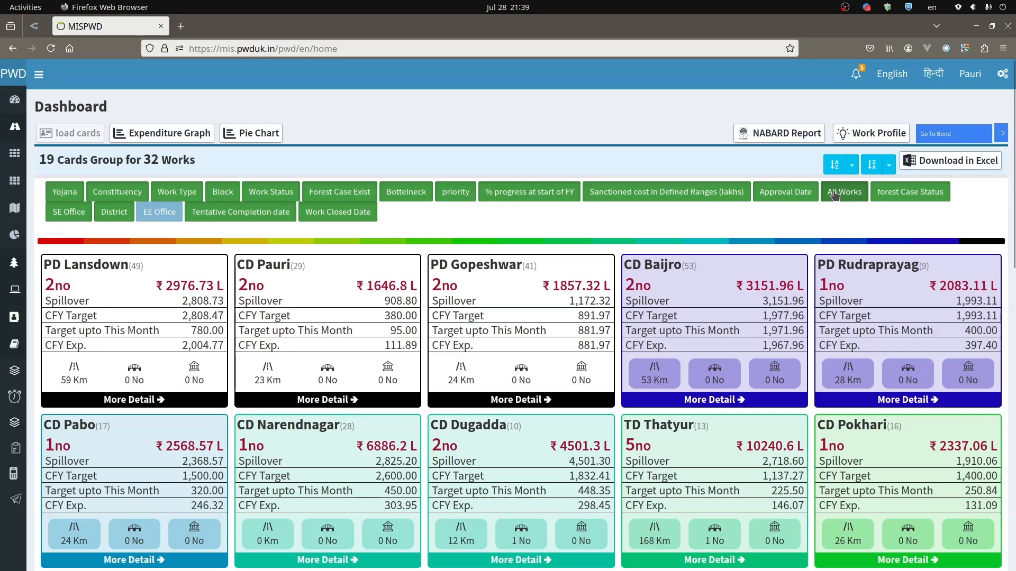